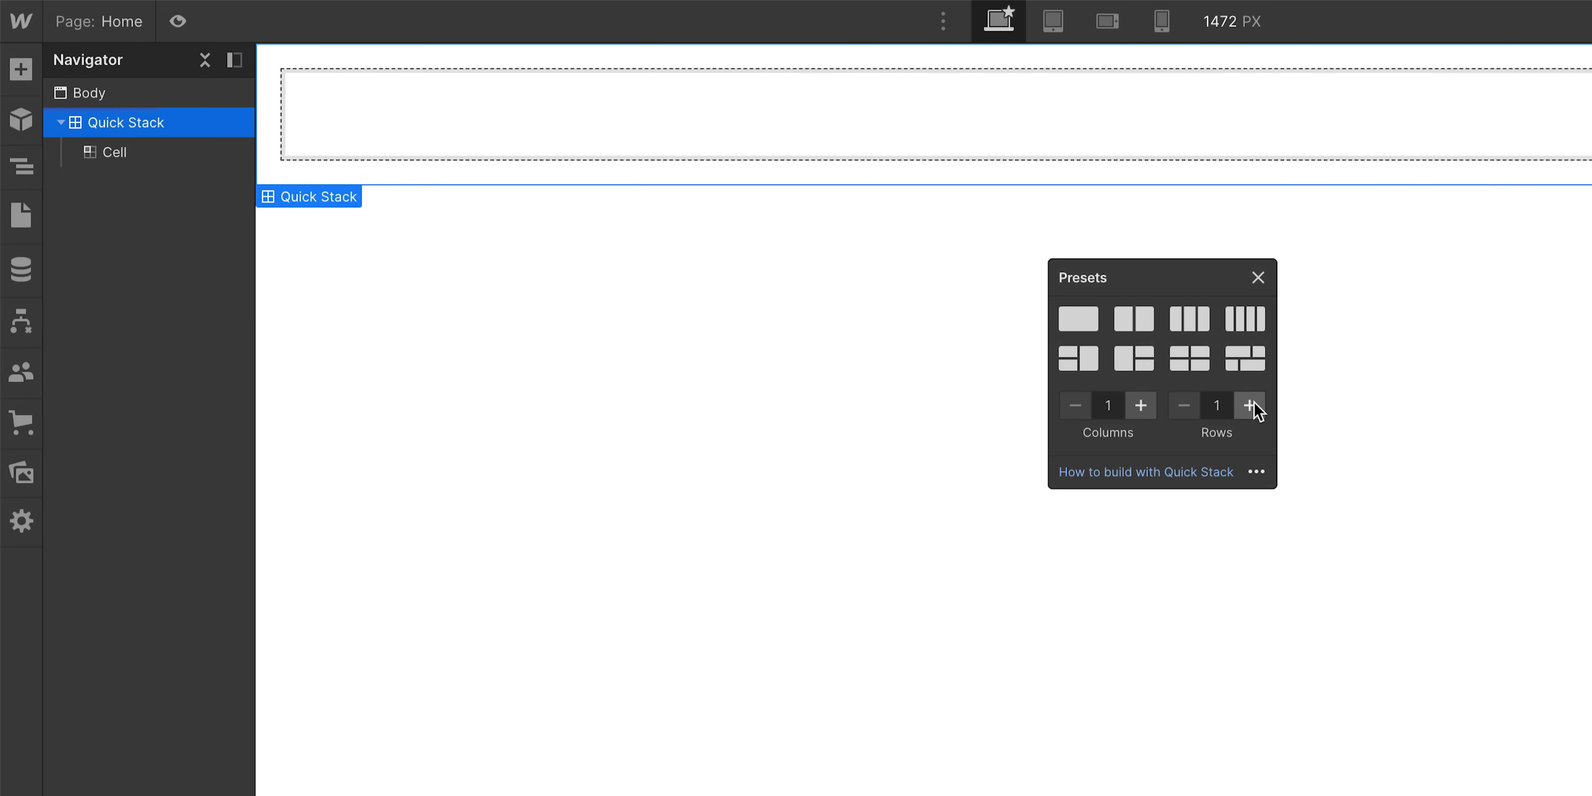
Add three more rows to the Quick Stack and stretch one cell across two columns
click(1250, 406)
click(1250, 405)
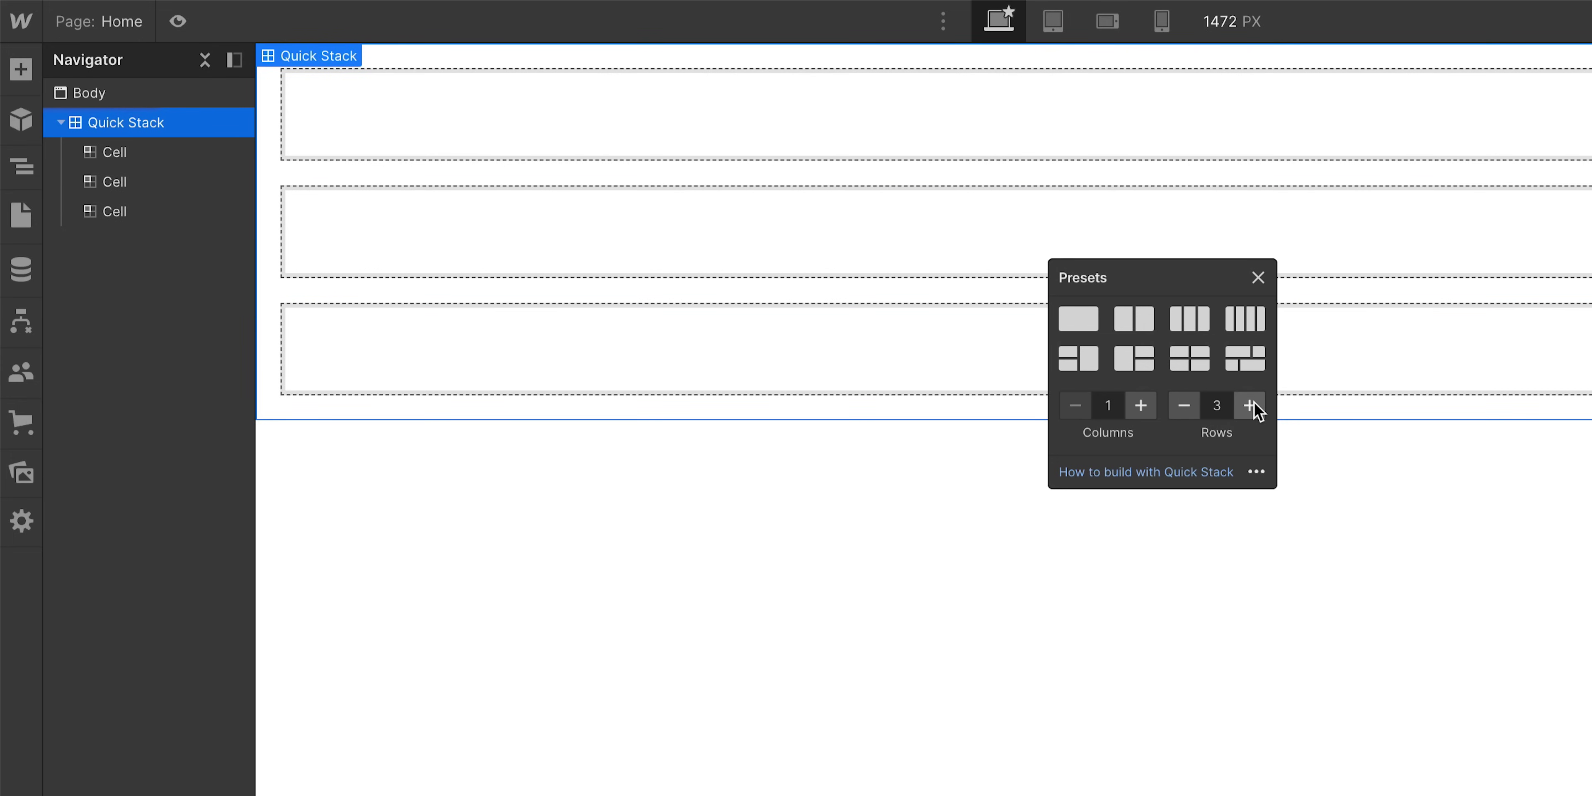
click(1249, 405)
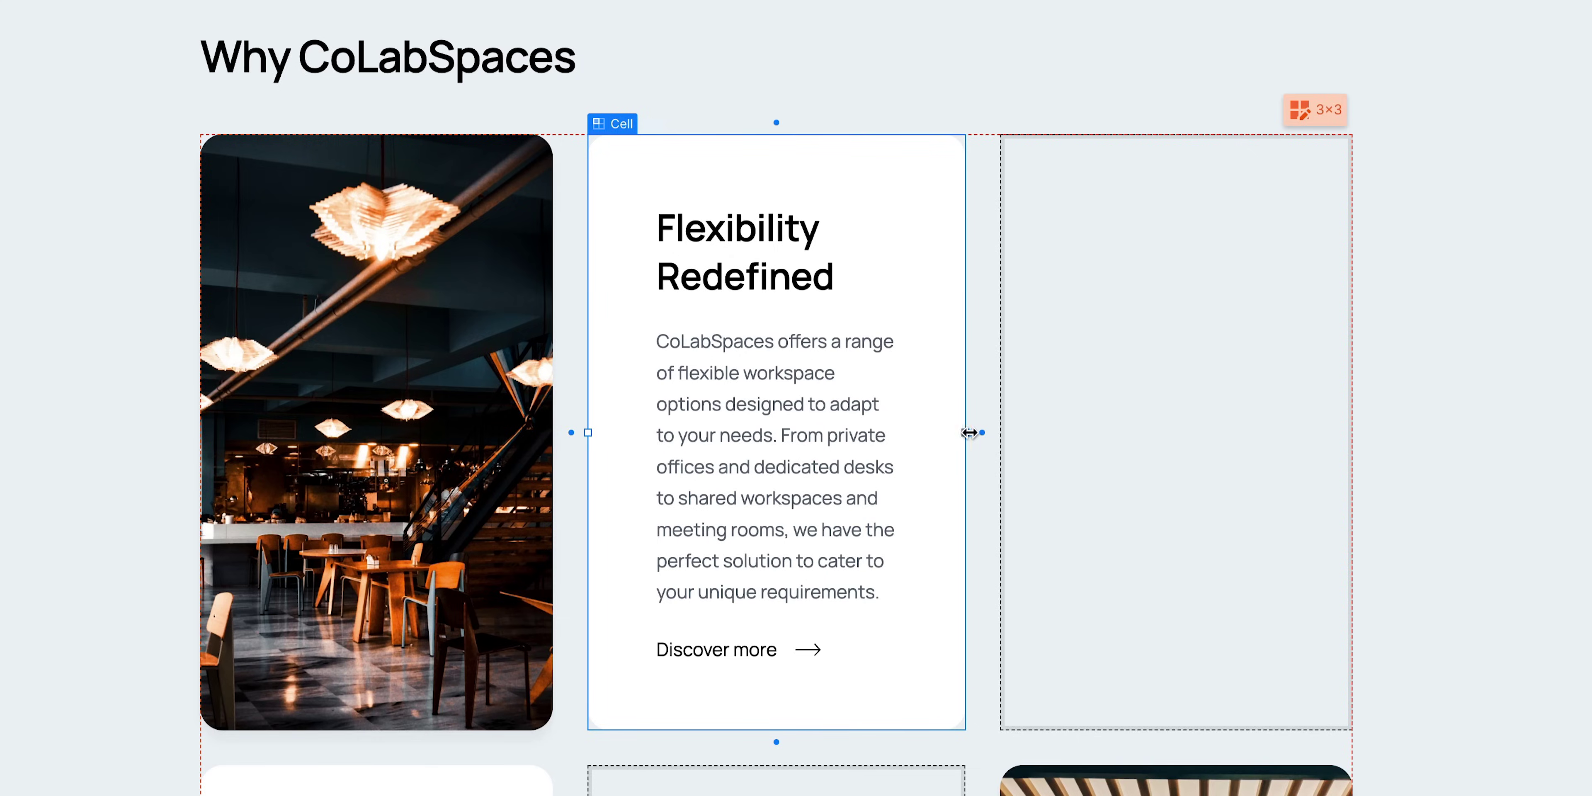
drag(966, 430, 1005, 431)
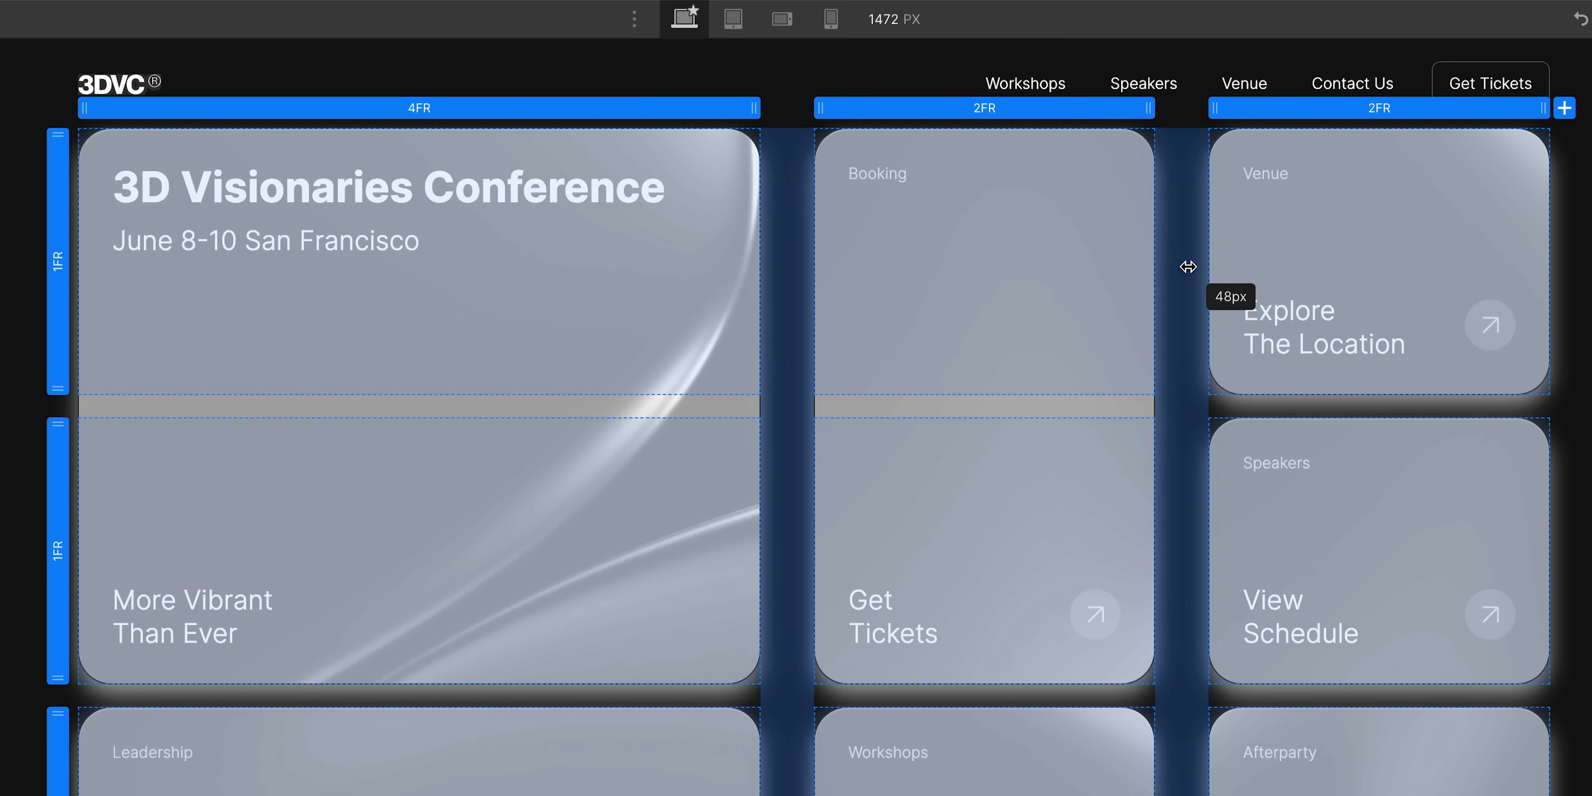
Narrow the column gap to 20px and stack card contents vertically with titles at the bottom
drag(1190, 263, 1157, 265)
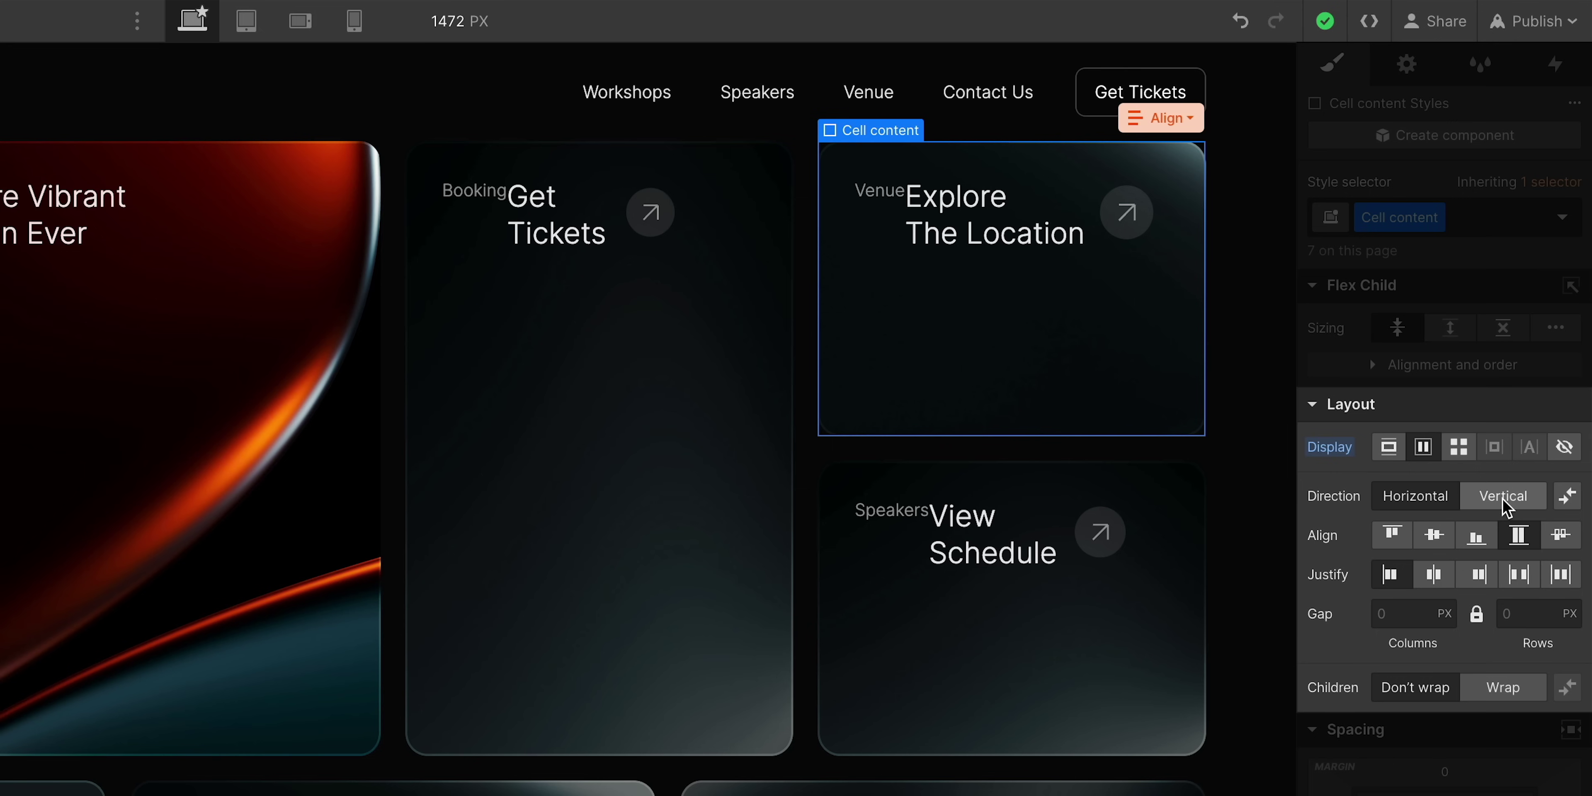
click(1503, 497)
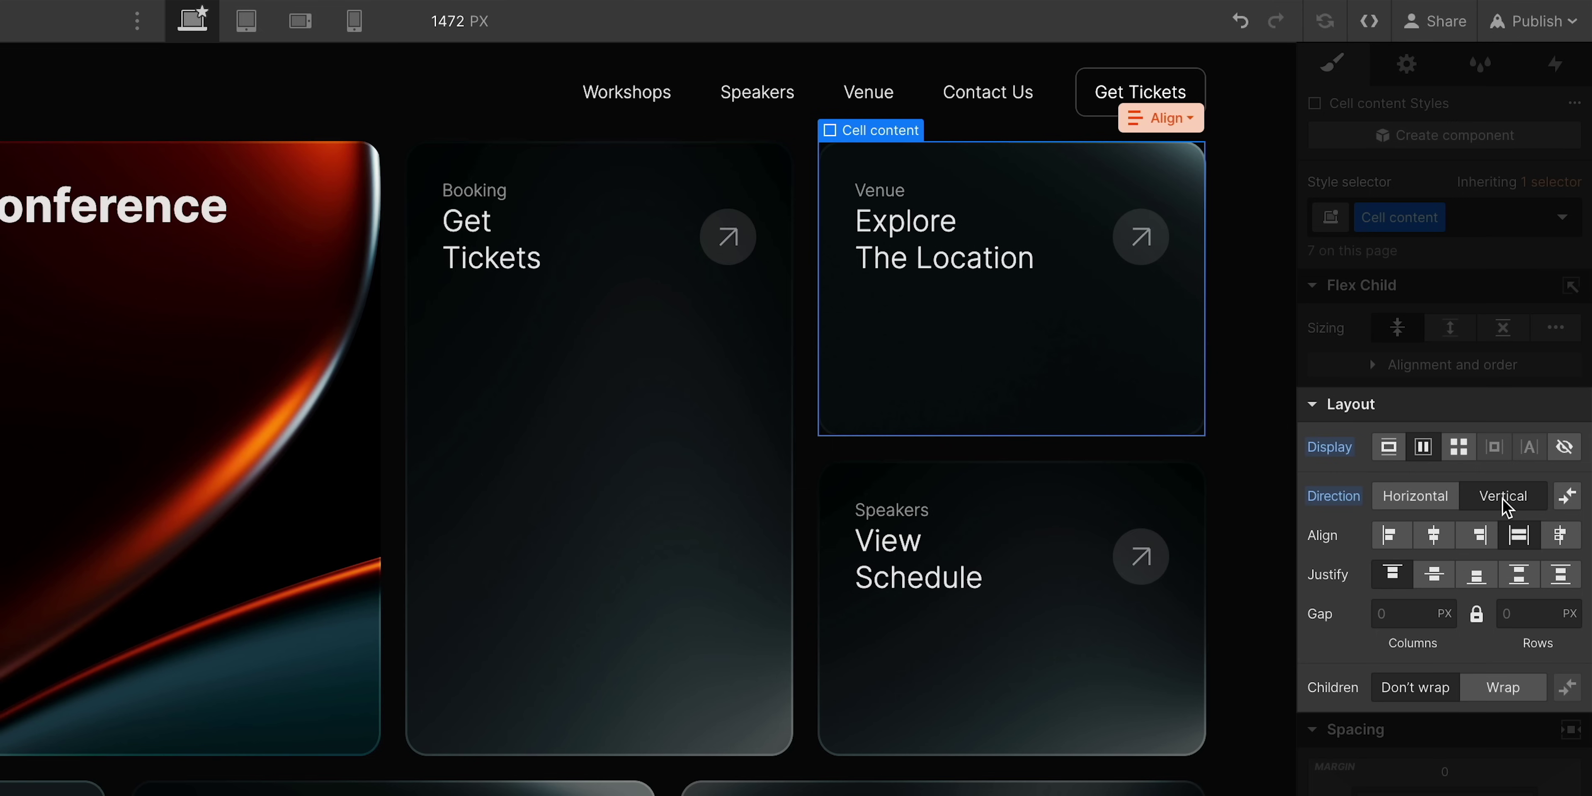
click(1519, 575)
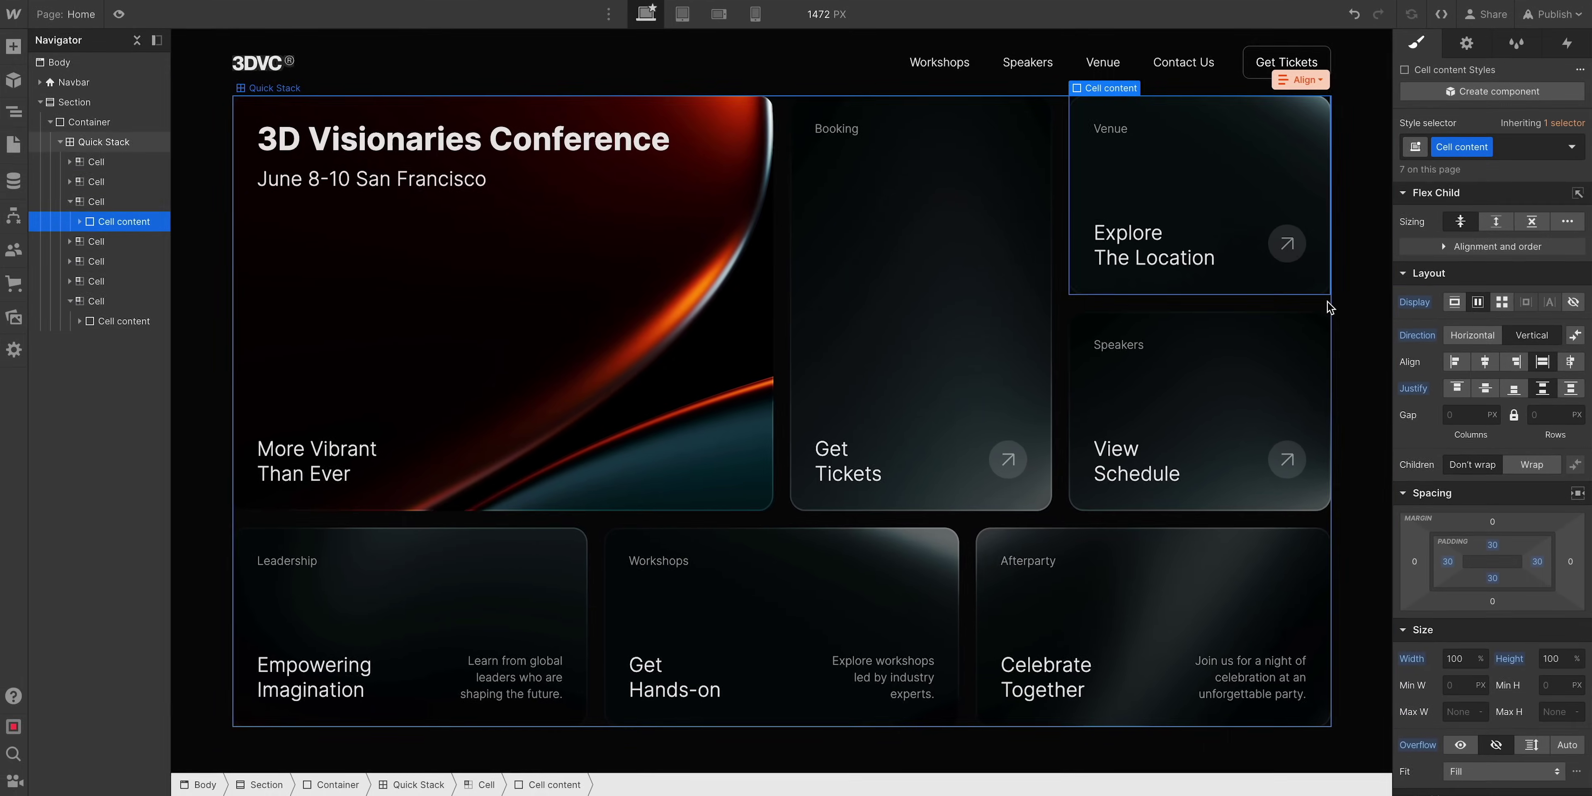
click(1236, 414)
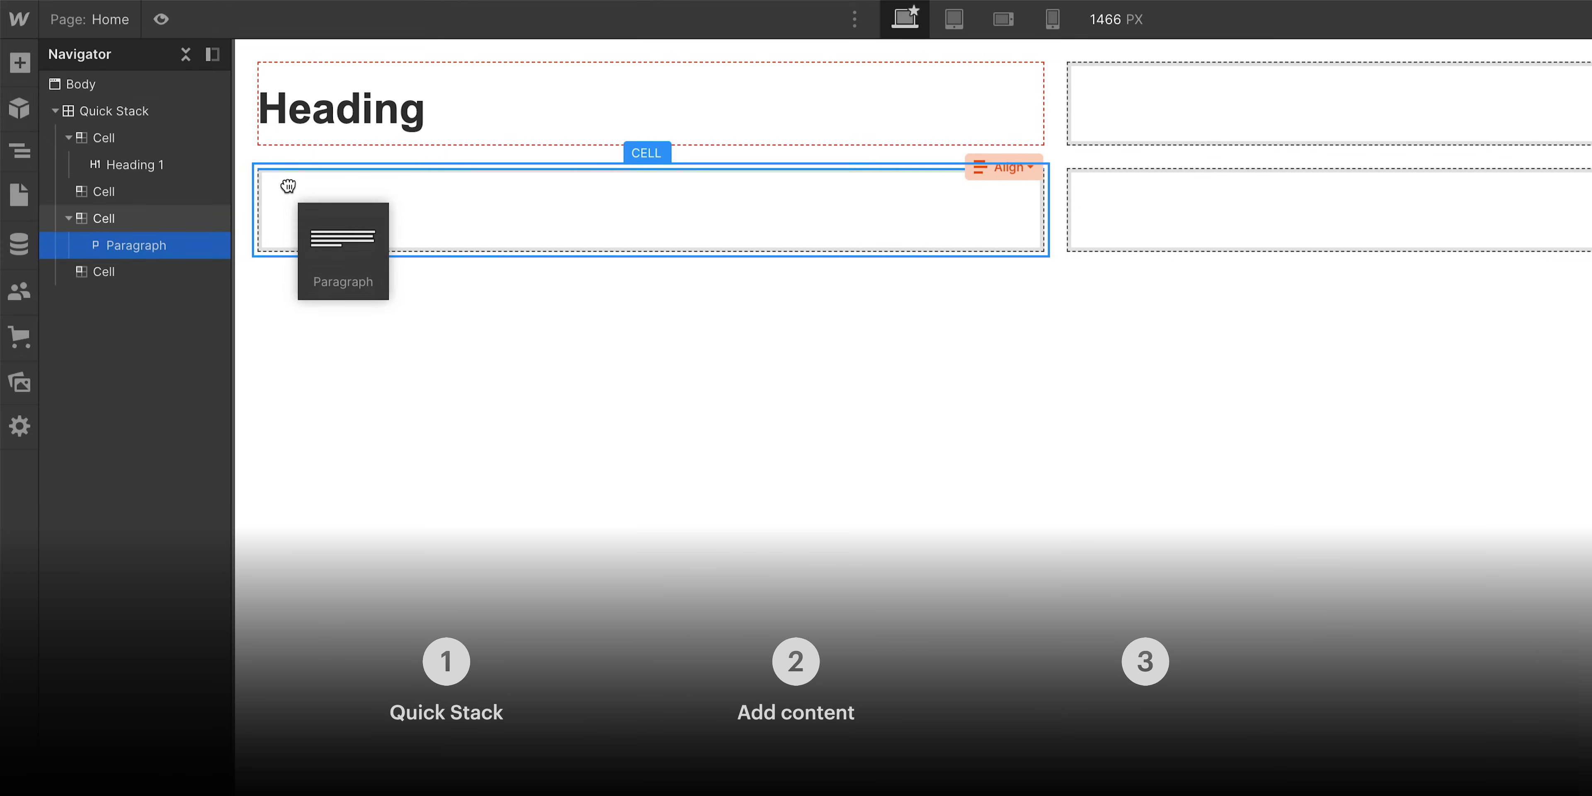
Move the paragraph into the first cell below the heading
drag(285, 185, 292, 139)
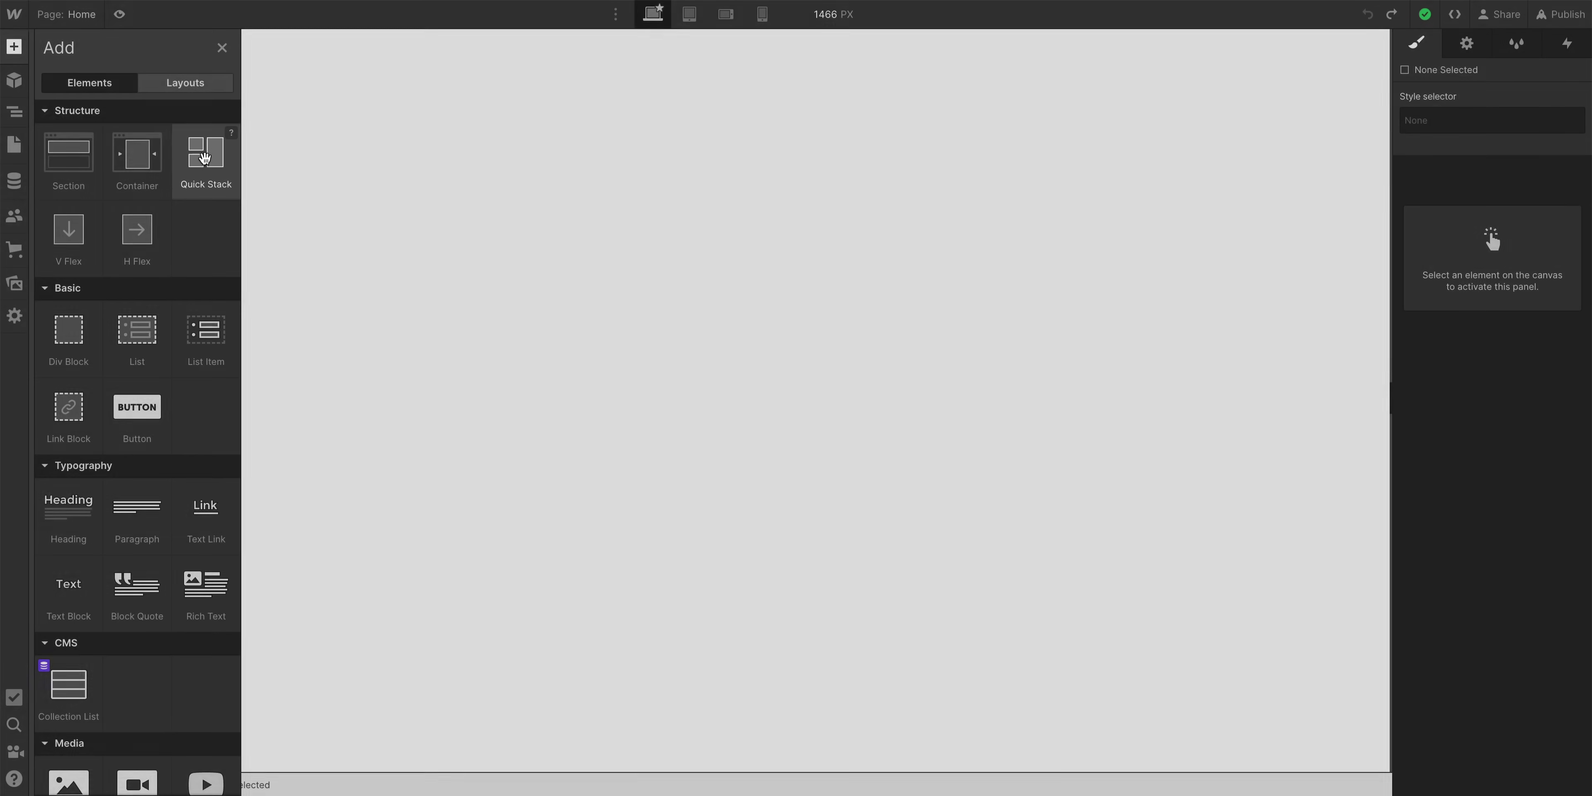
Place a Quick Stack at the page top, try 3-column, 4-column and 2×2 presets, then add a column
drag(204, 158, 322, 77)
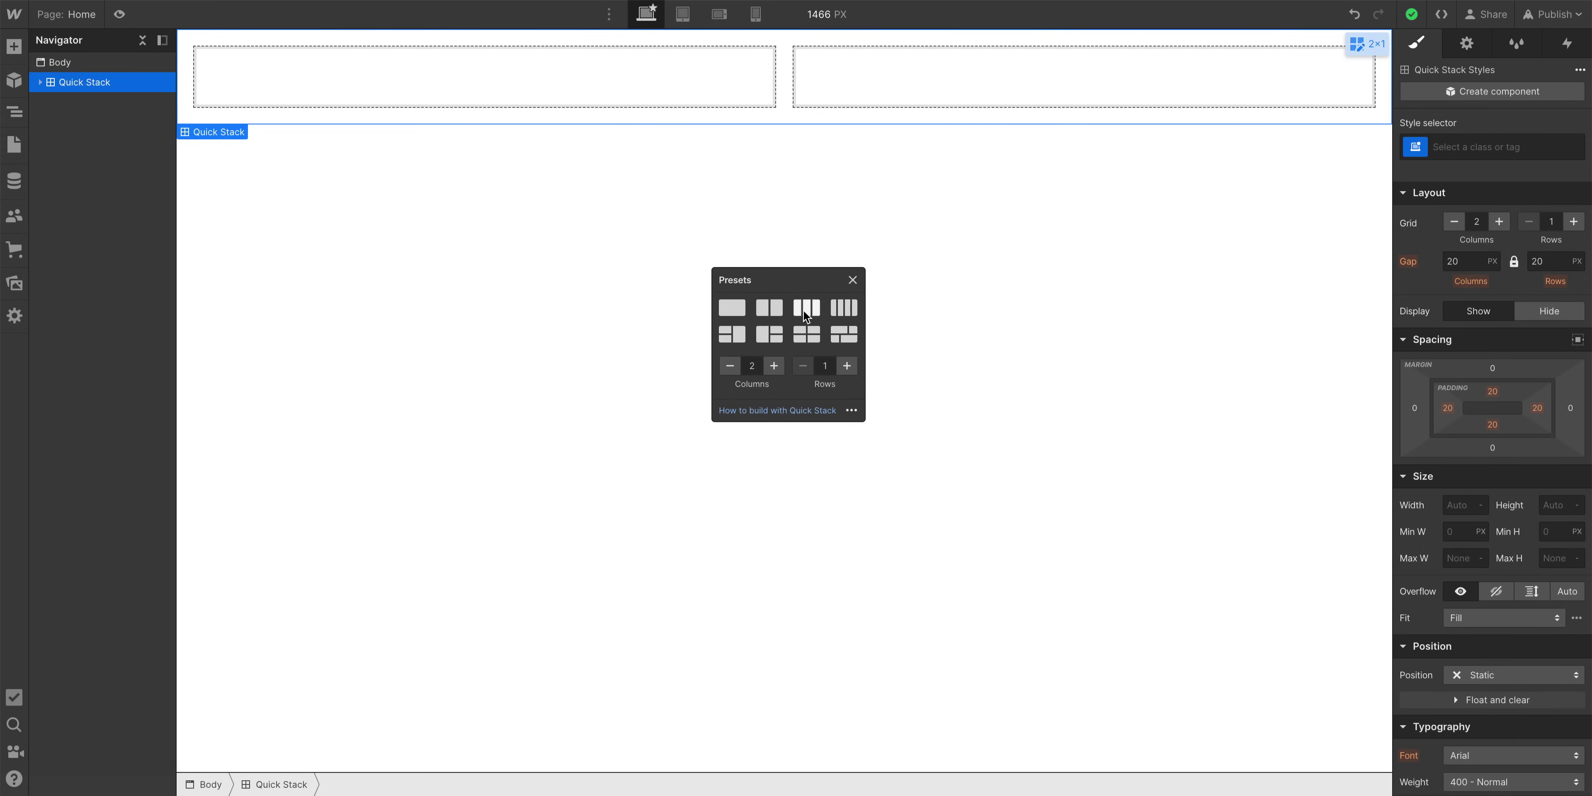
click(810, 269)
click(836, 310)
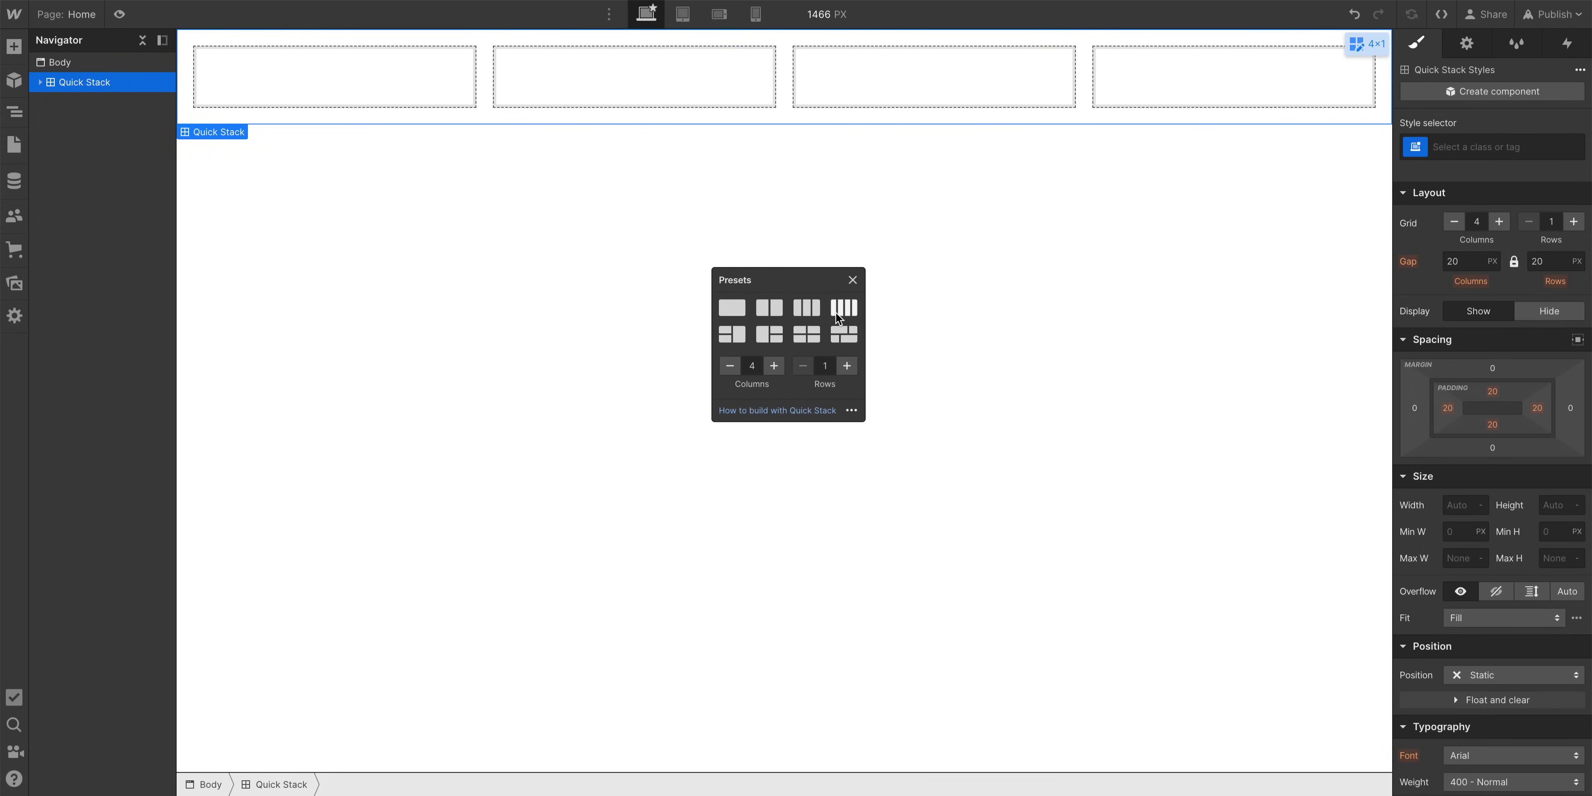
click(809, 329)
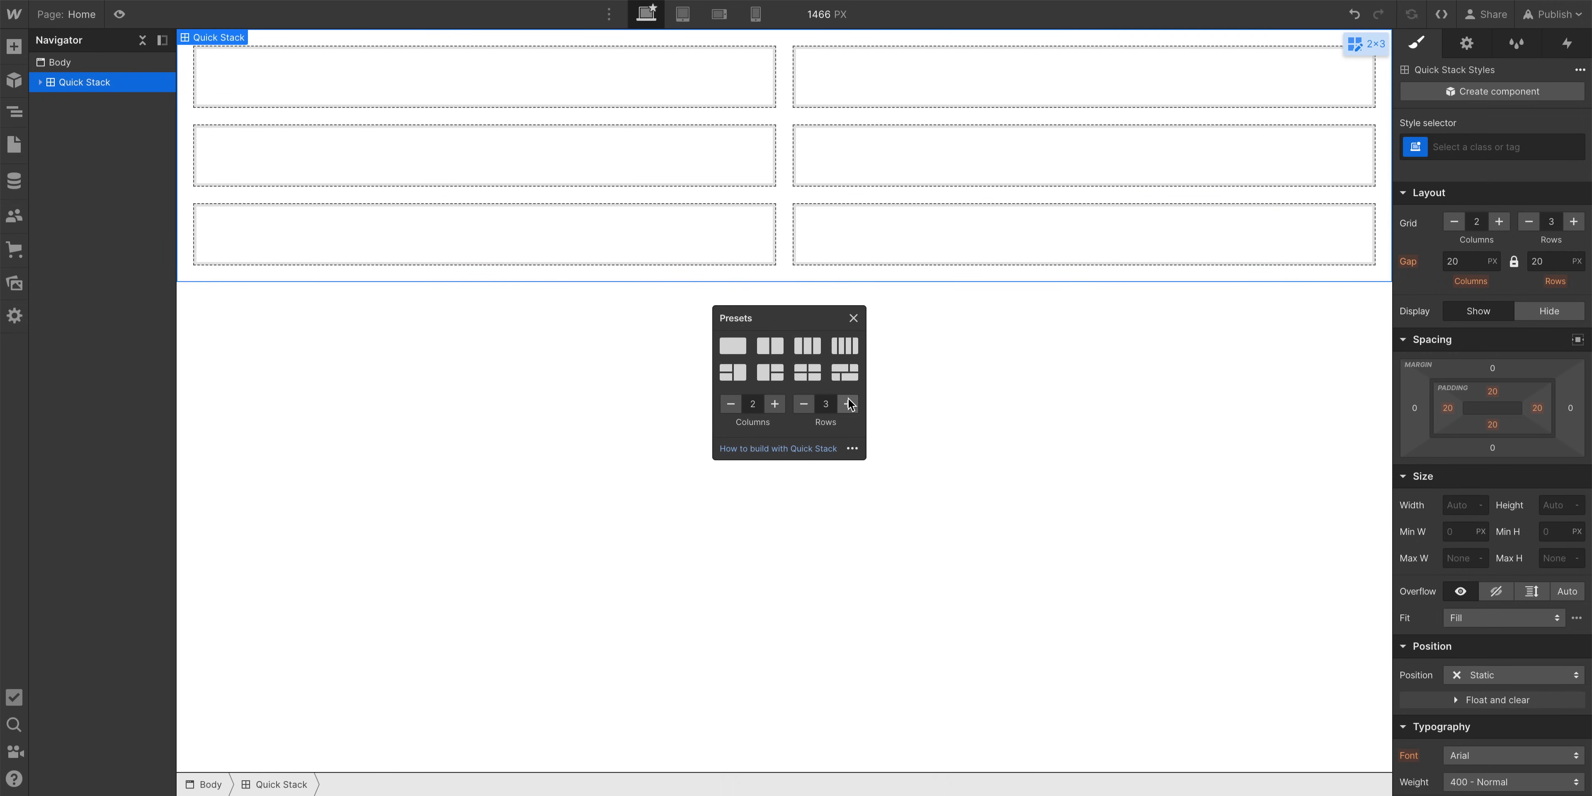
click(775, 403)
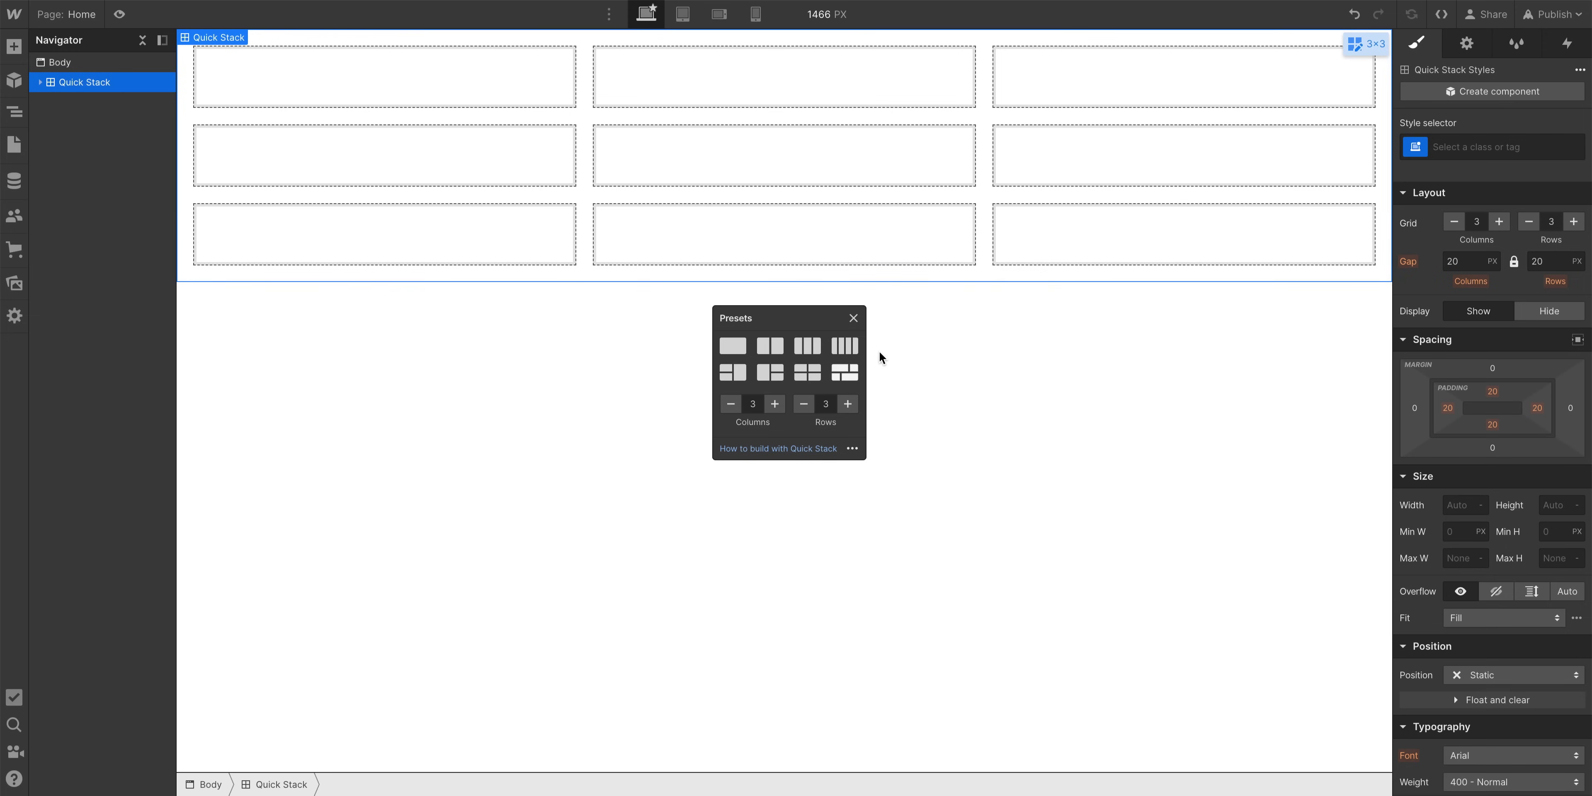
Apply the one-row 4-column preset, add a fifth column, then remove three columns to leave two
click(1074, 244)
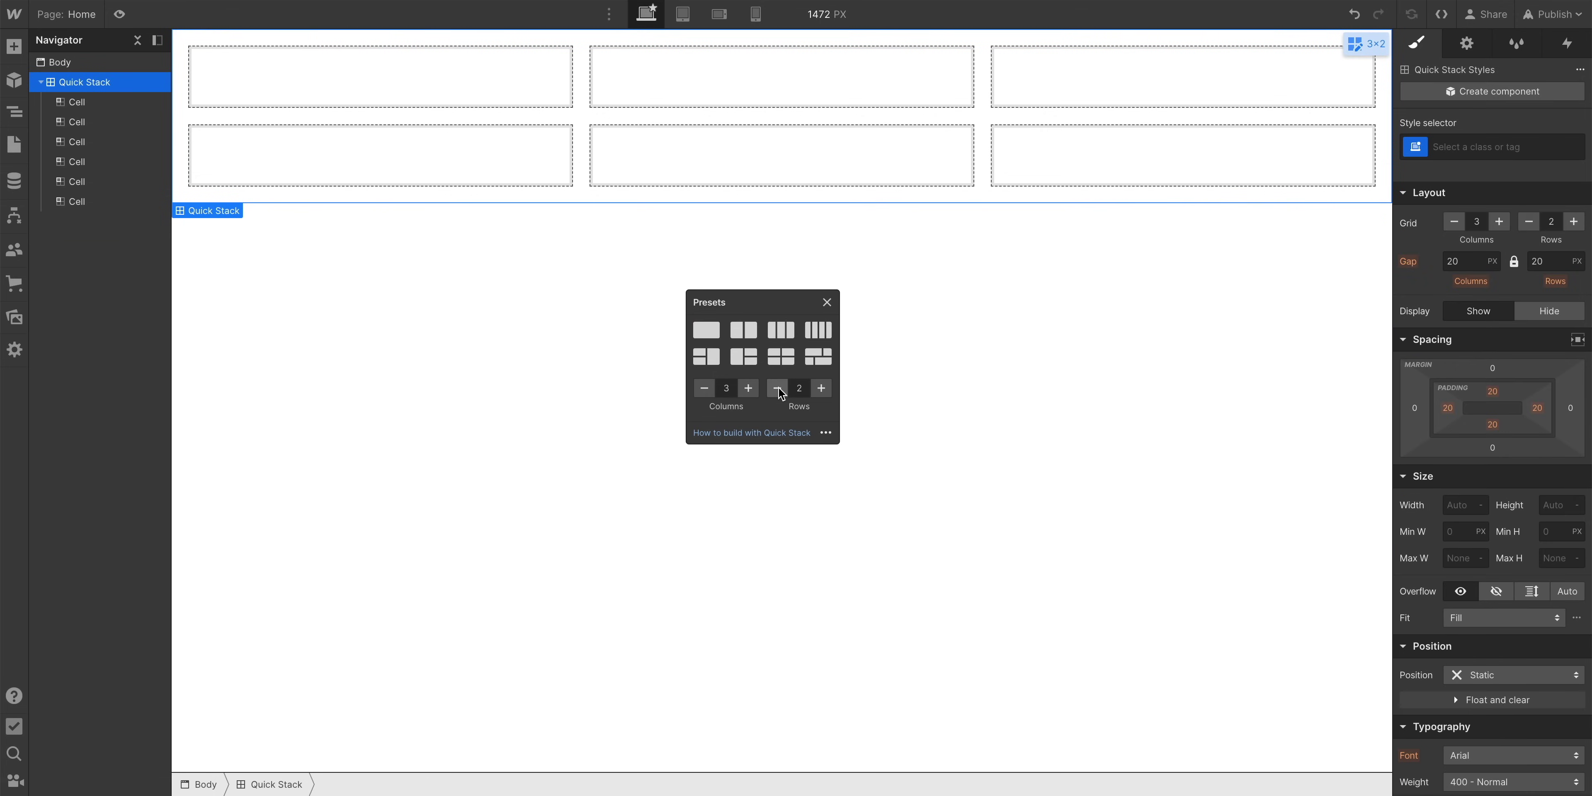
click(819, 329)
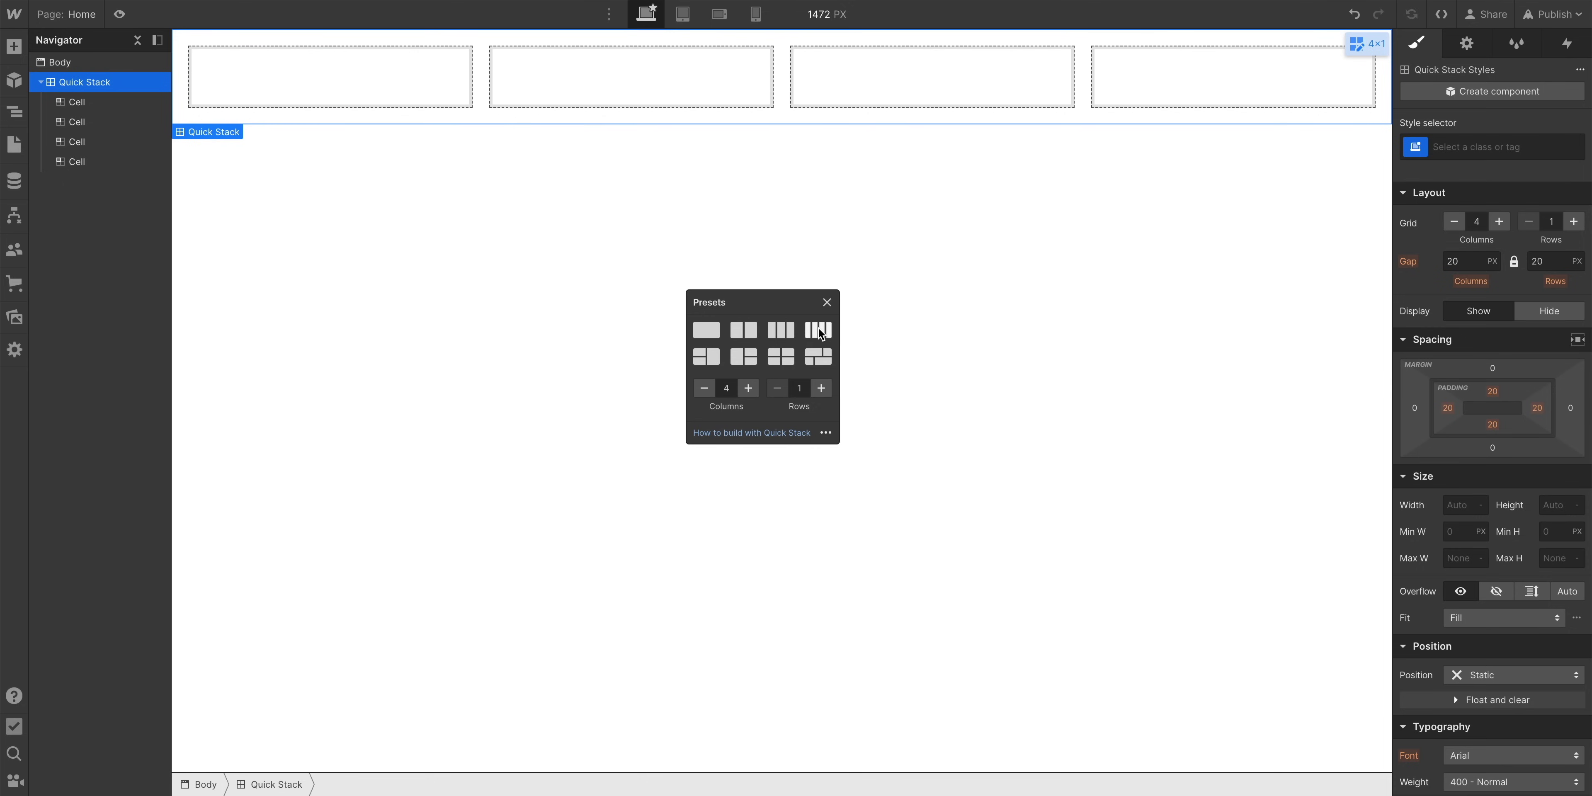
click(749, 388)
click(708, 393)
click(708, 393)
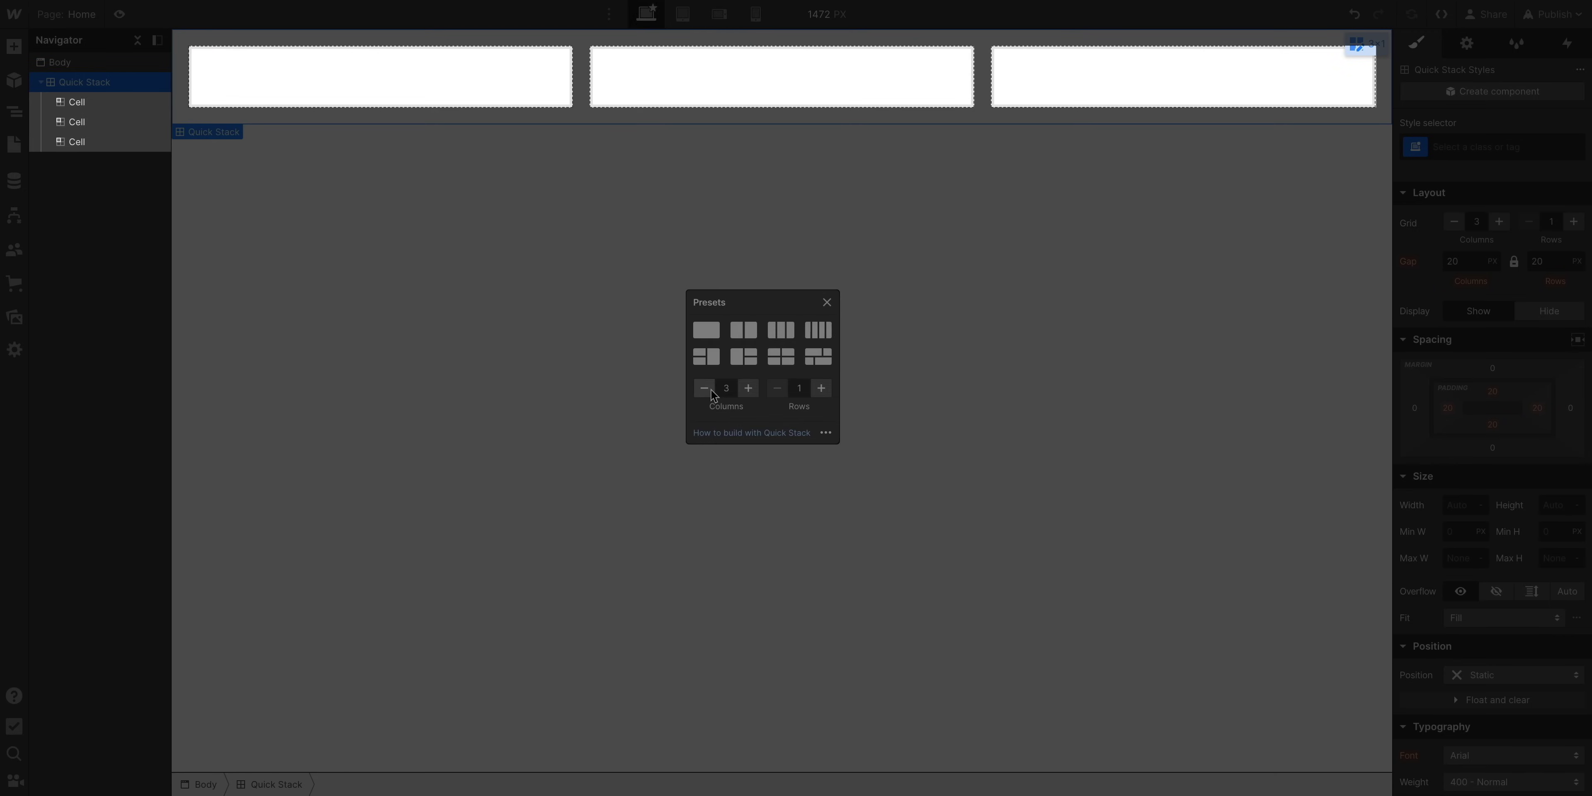
click(704, 390)
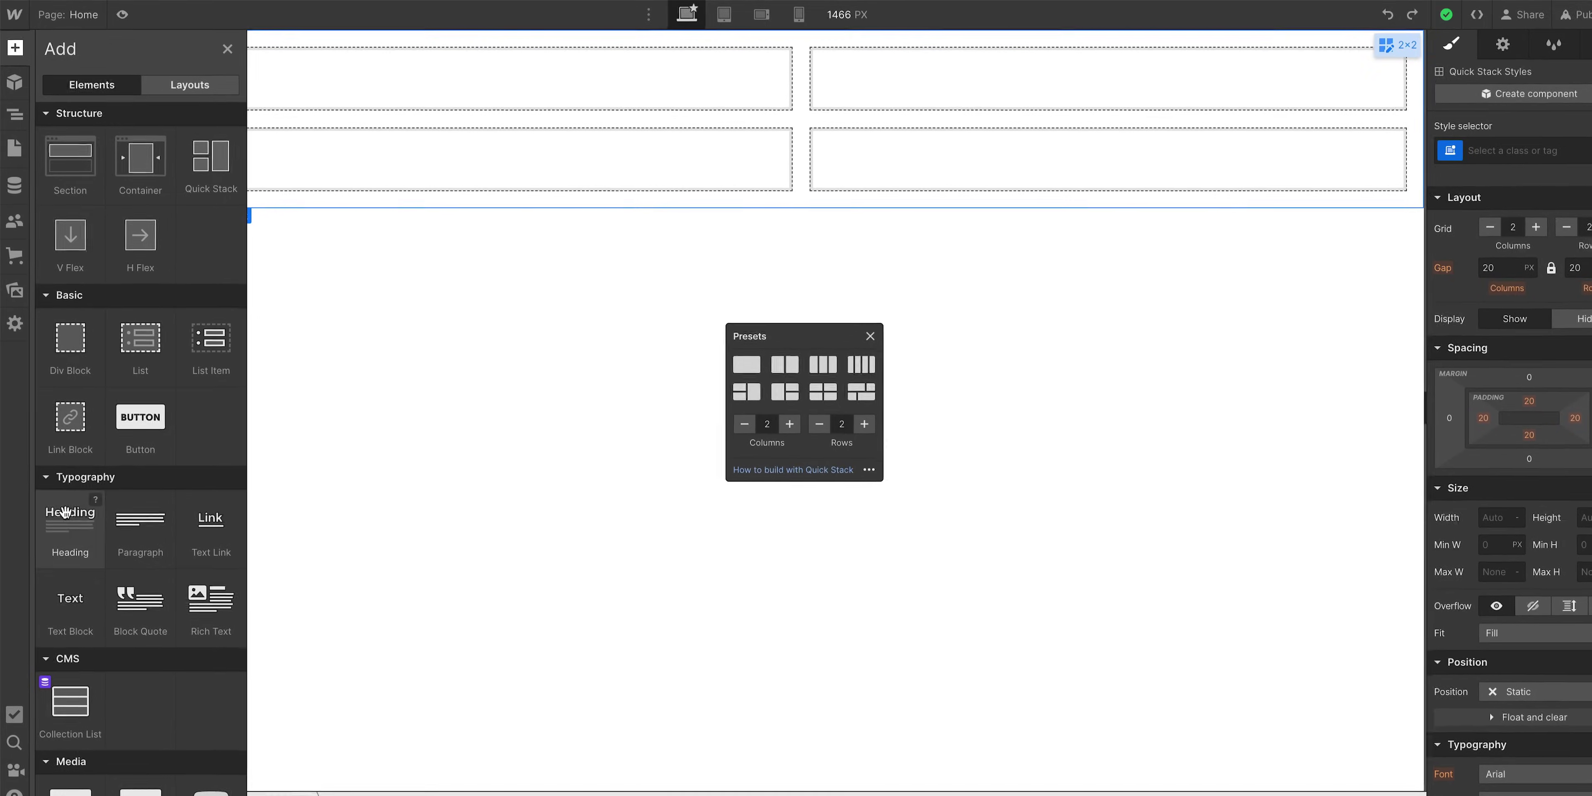
Drop a heading, a paragraph and a button into the first cell, then select that cell
drag(71, 515, 241, 93)
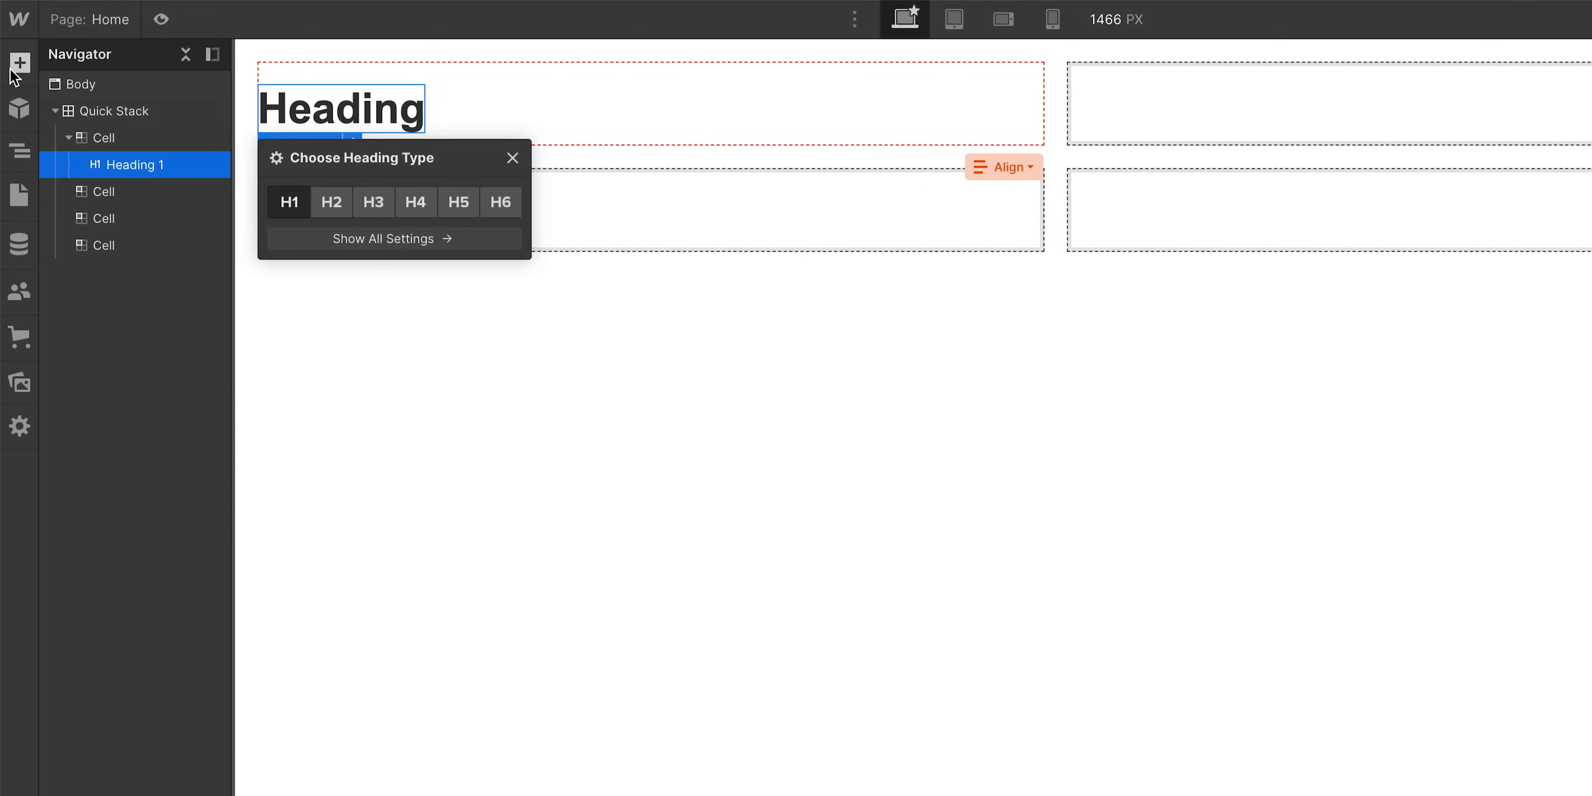
click(15, 68)
drag(186, 670, 272, 127)
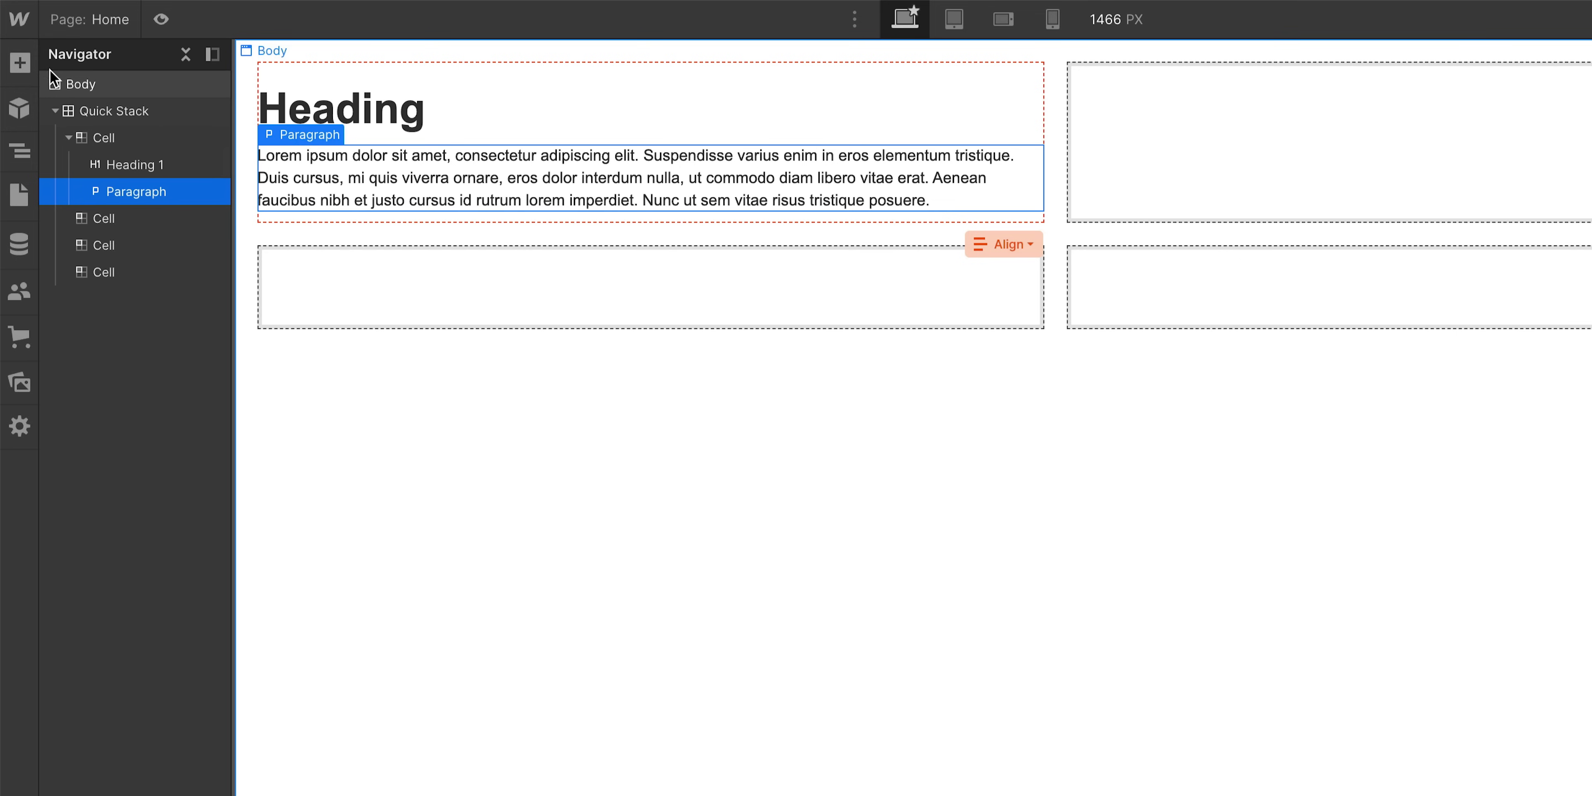
click(19, 62)
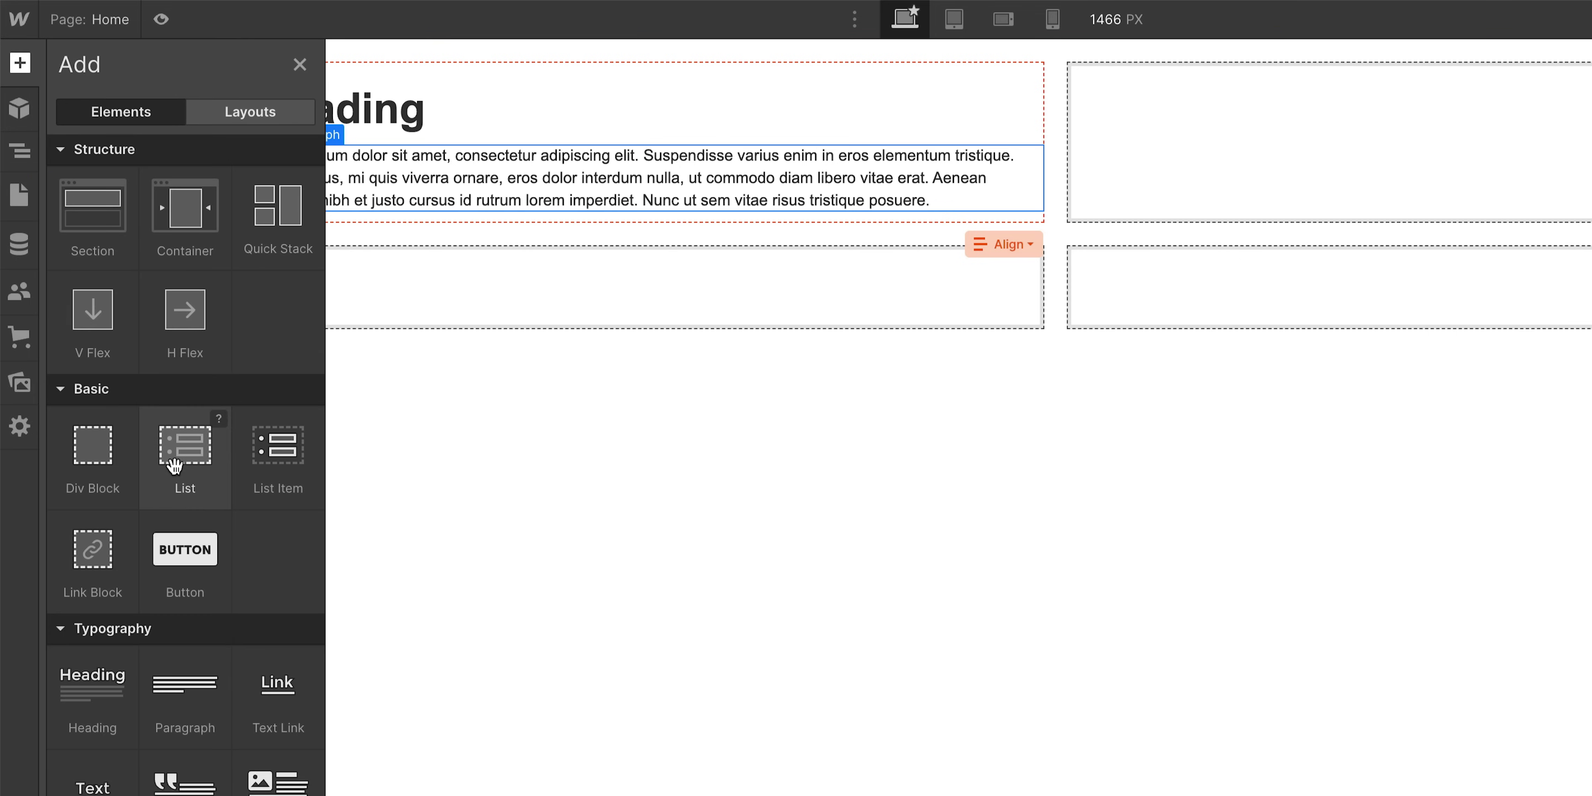
drag(185, 550, 346, 213)
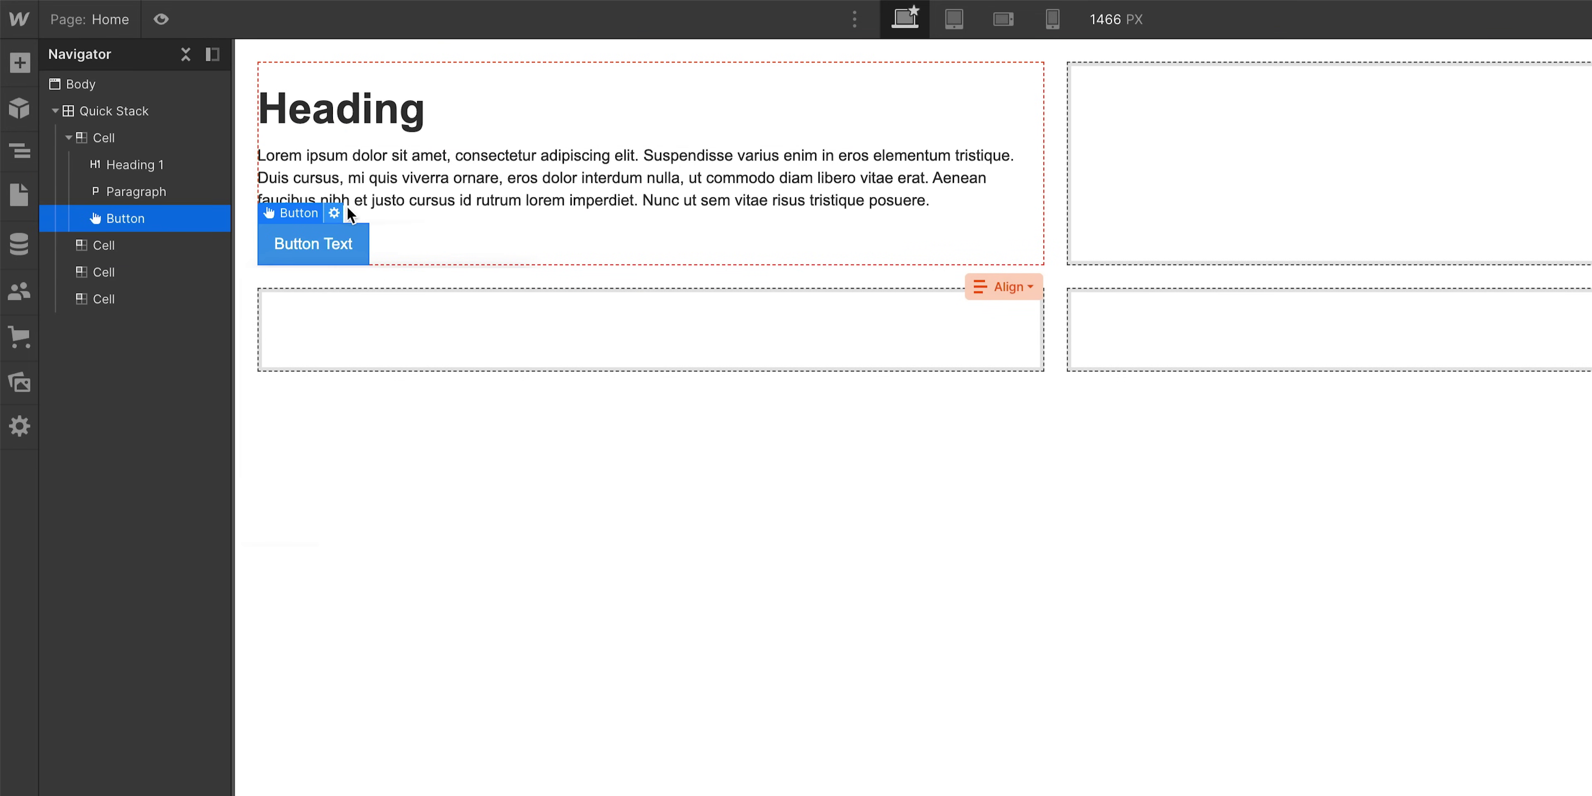
click(598, 223)
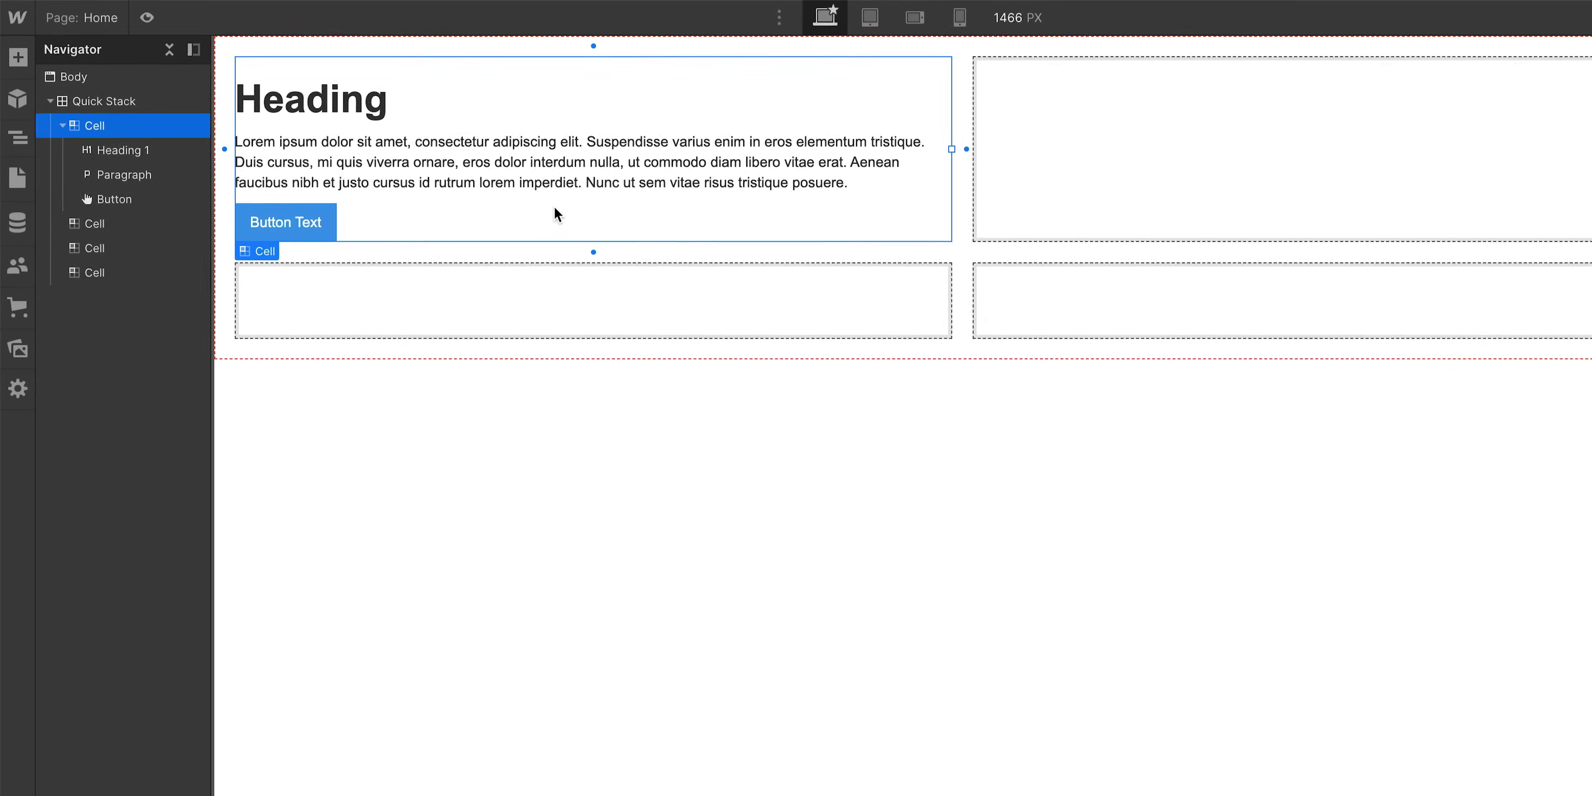
Merge the first cell with the cell beside it and select the whole Quick Stack
mouse_move(988, 150)
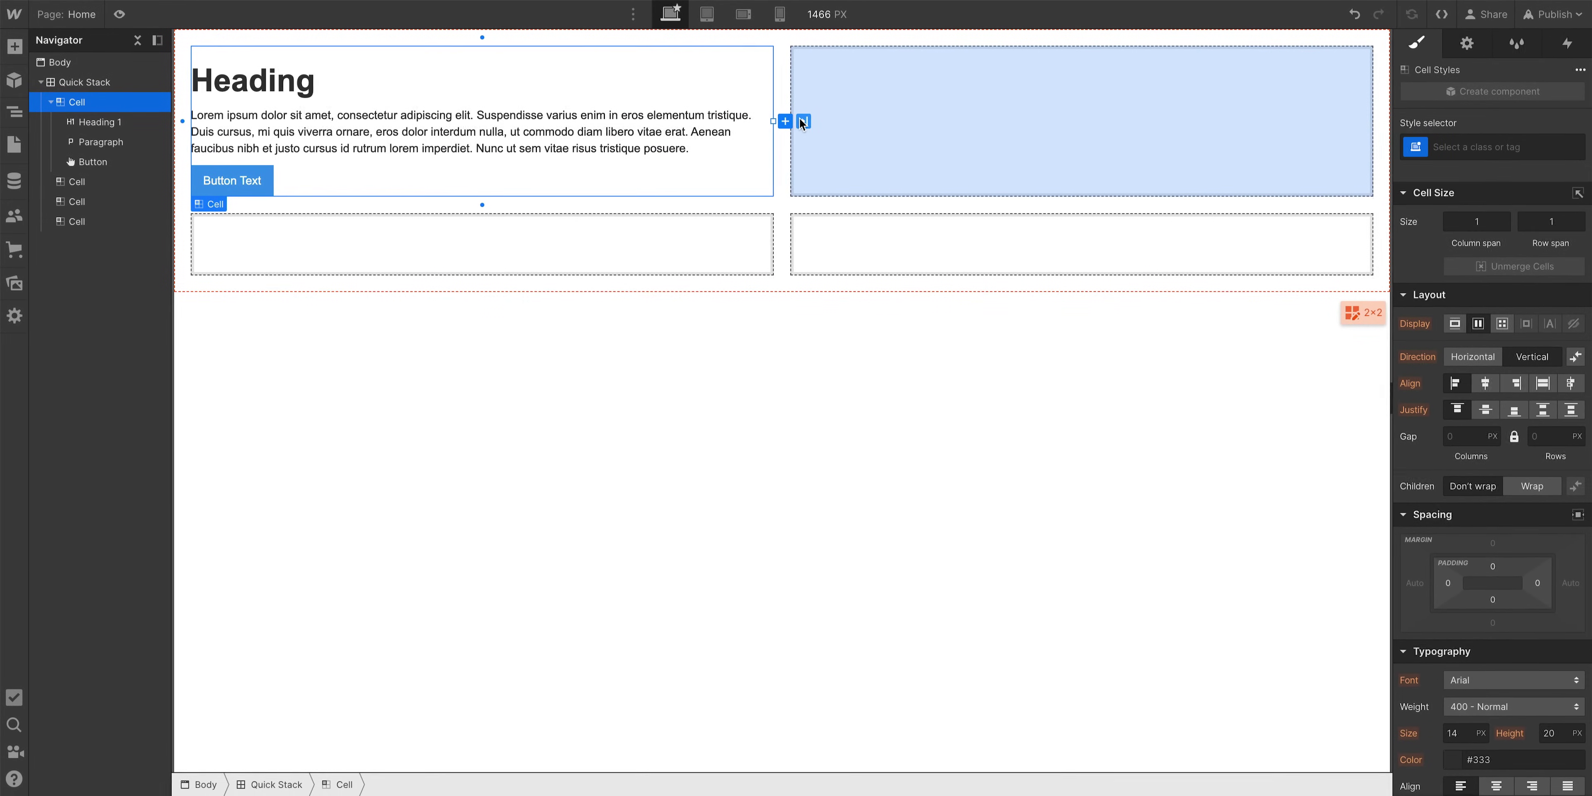
click(803, 122)
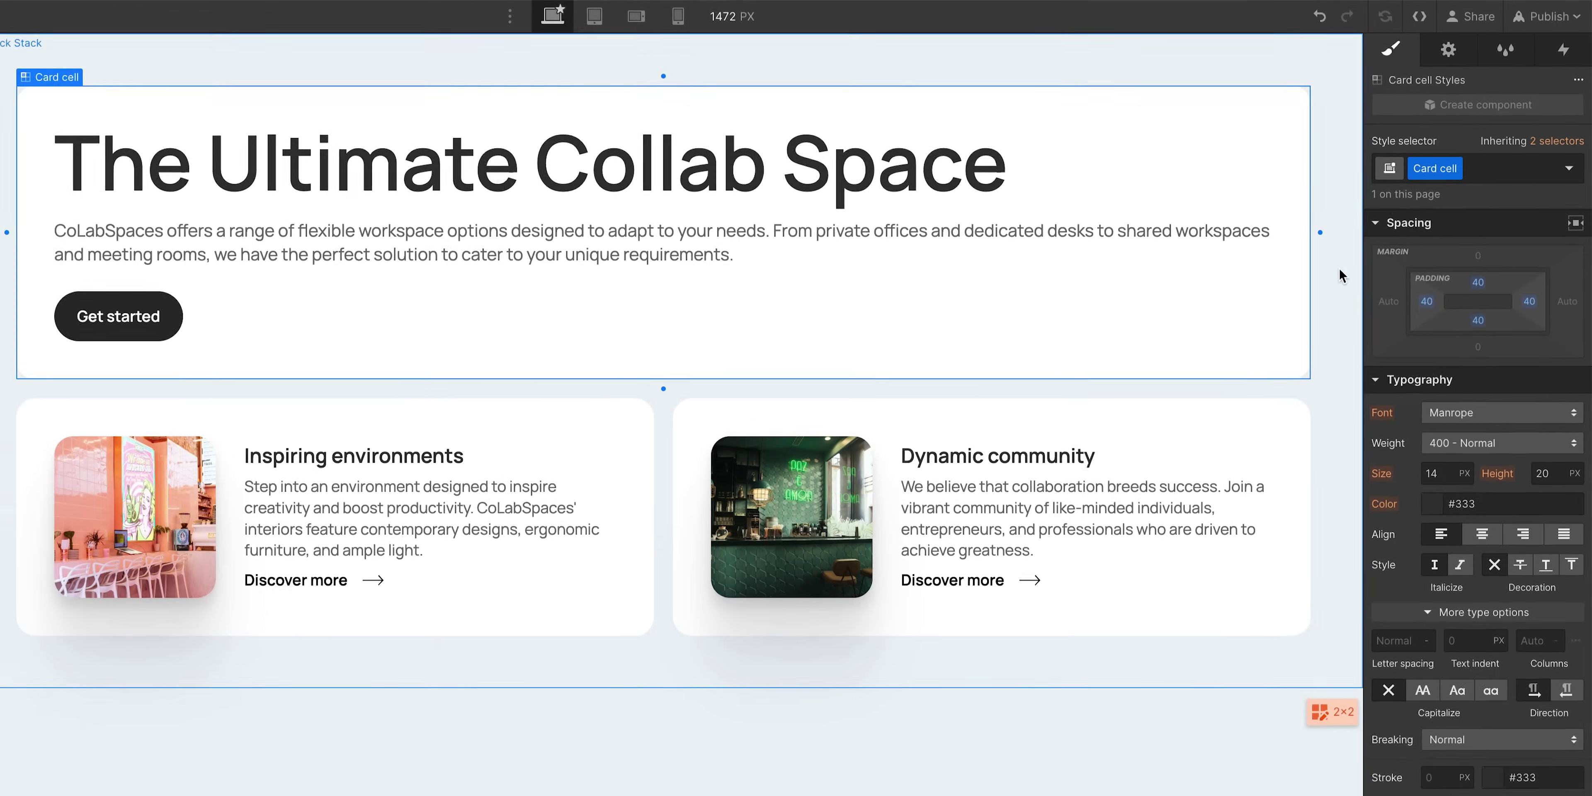
click(1338, 268)
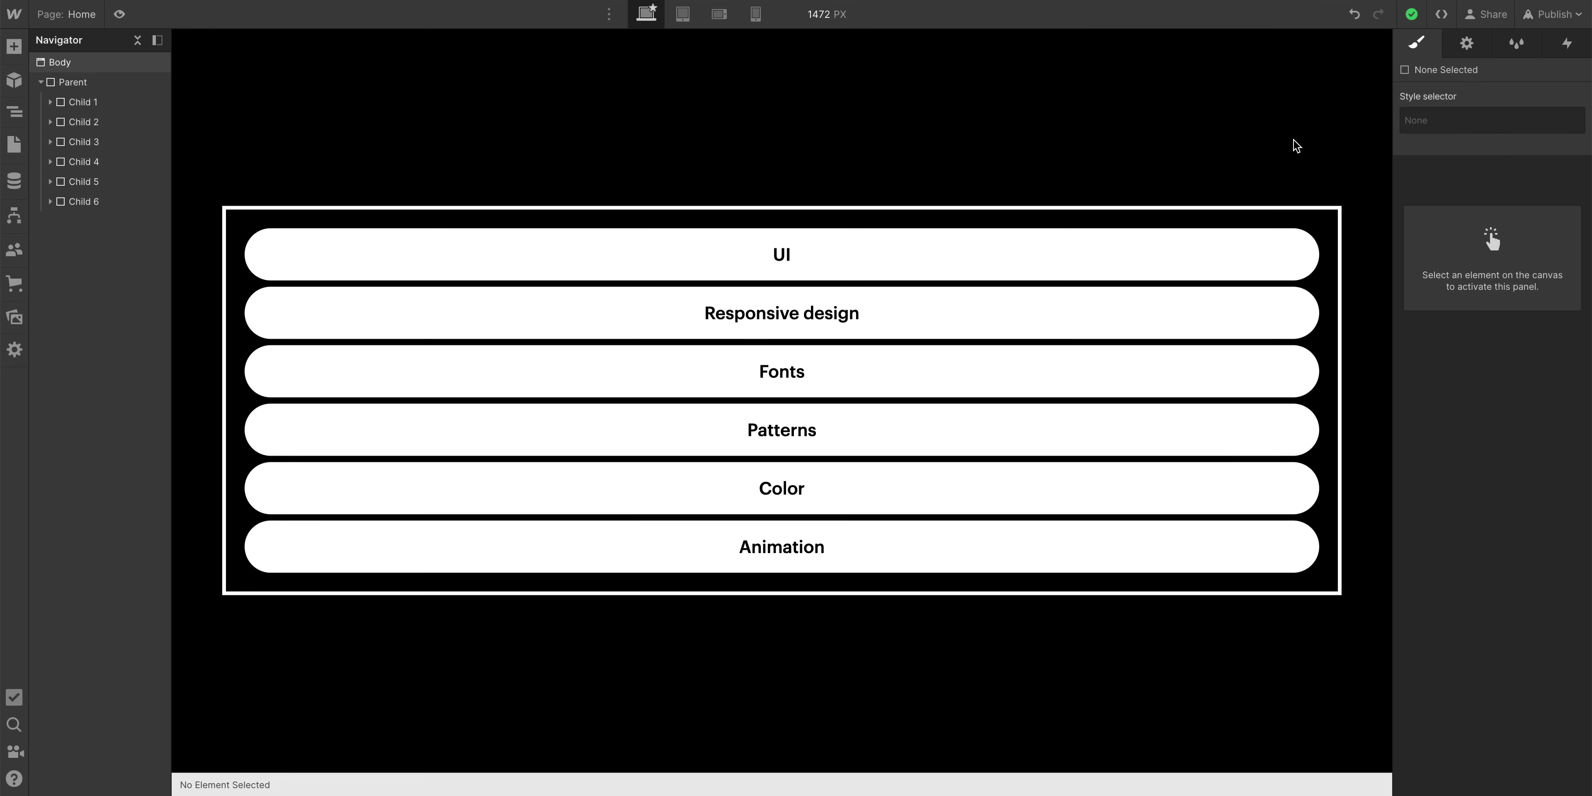
Make the Parent box a flex container with items centered vertically and horizontally
click(1315, 209)
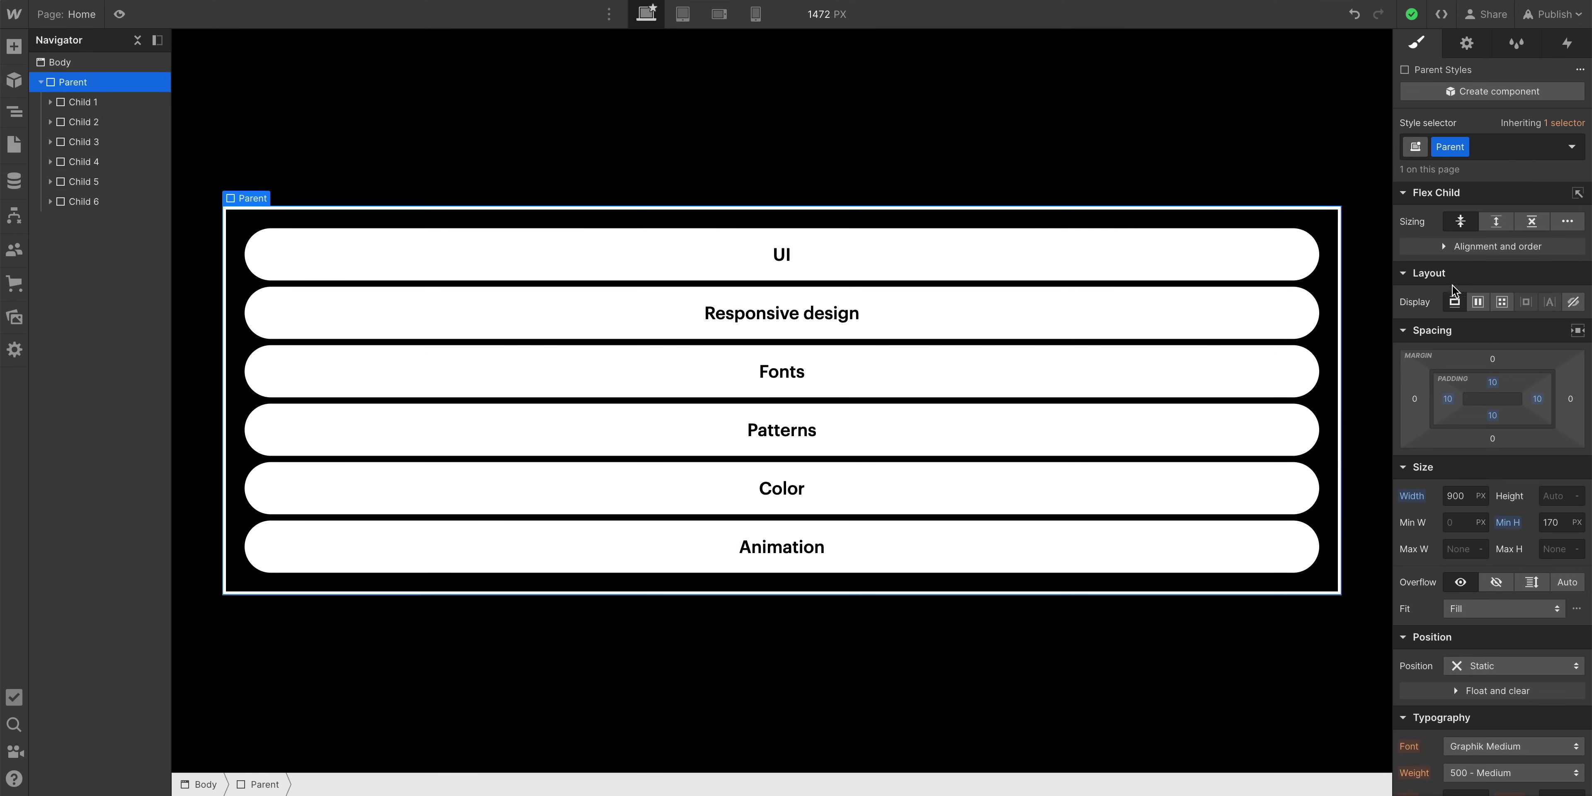
click(1478, 303)
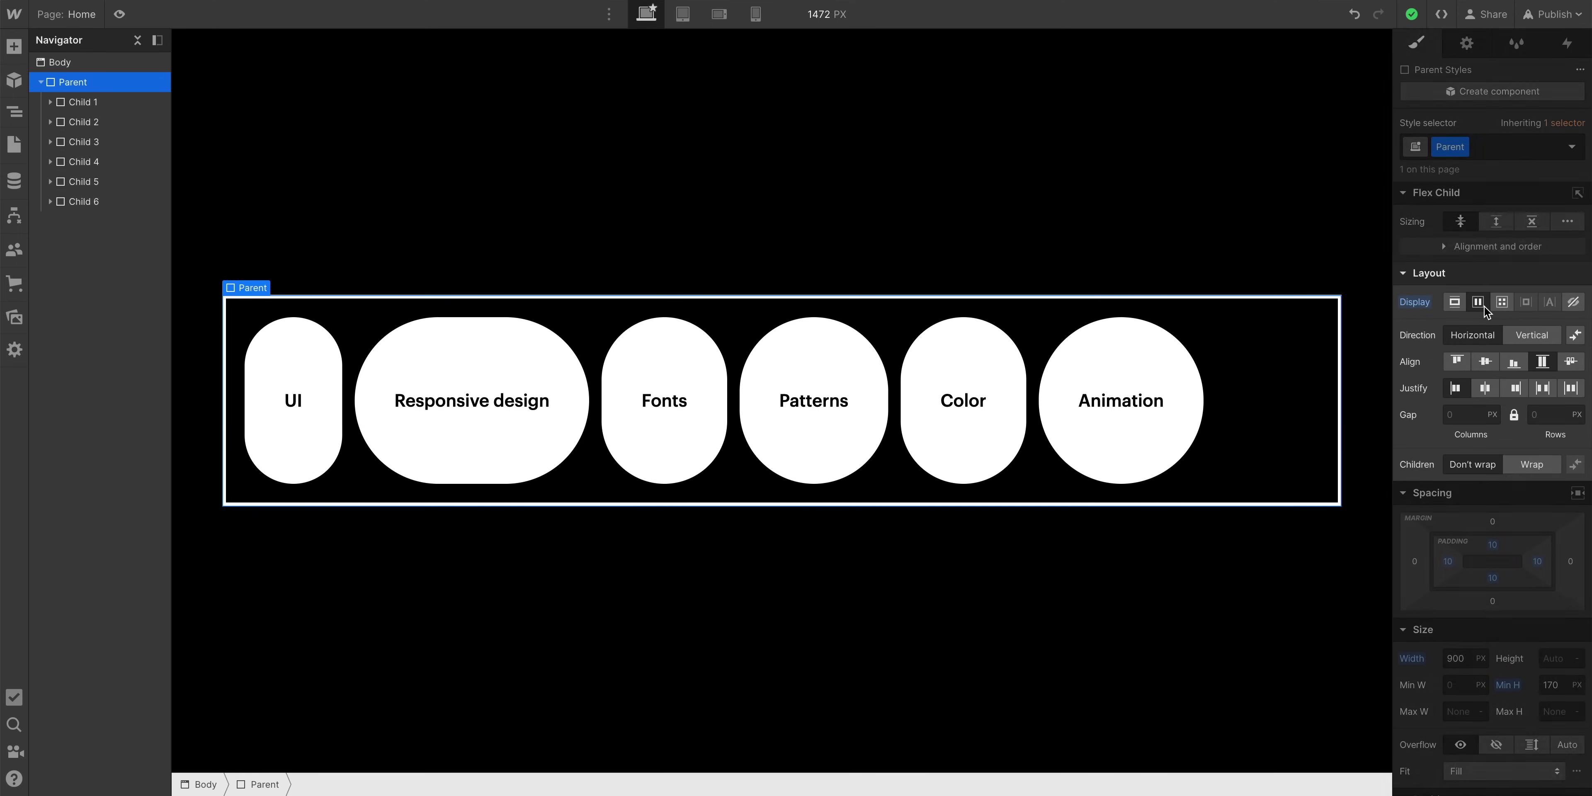
click(1492, 363)
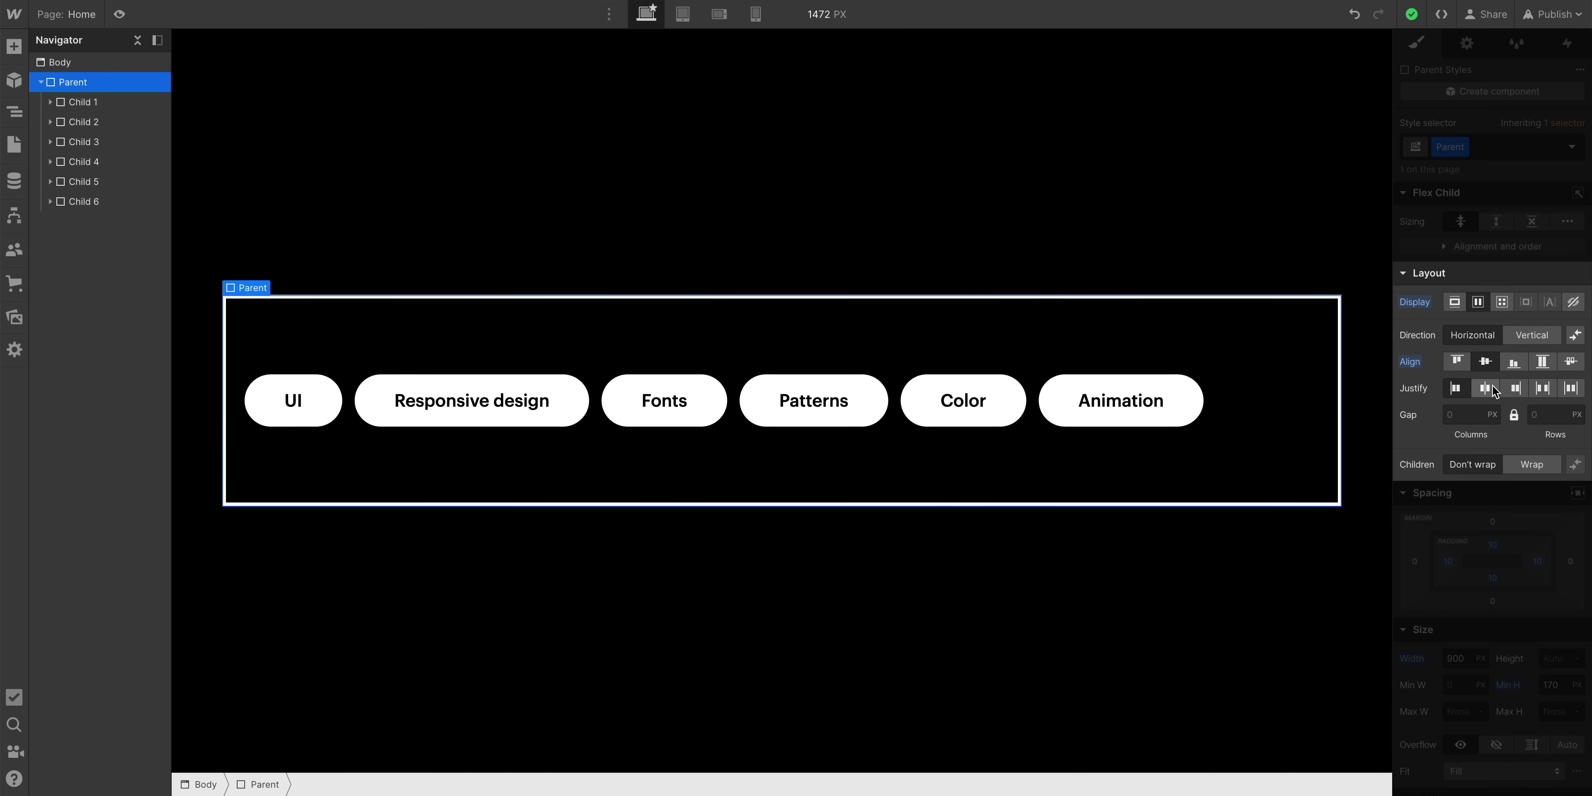
click(1492, 389)
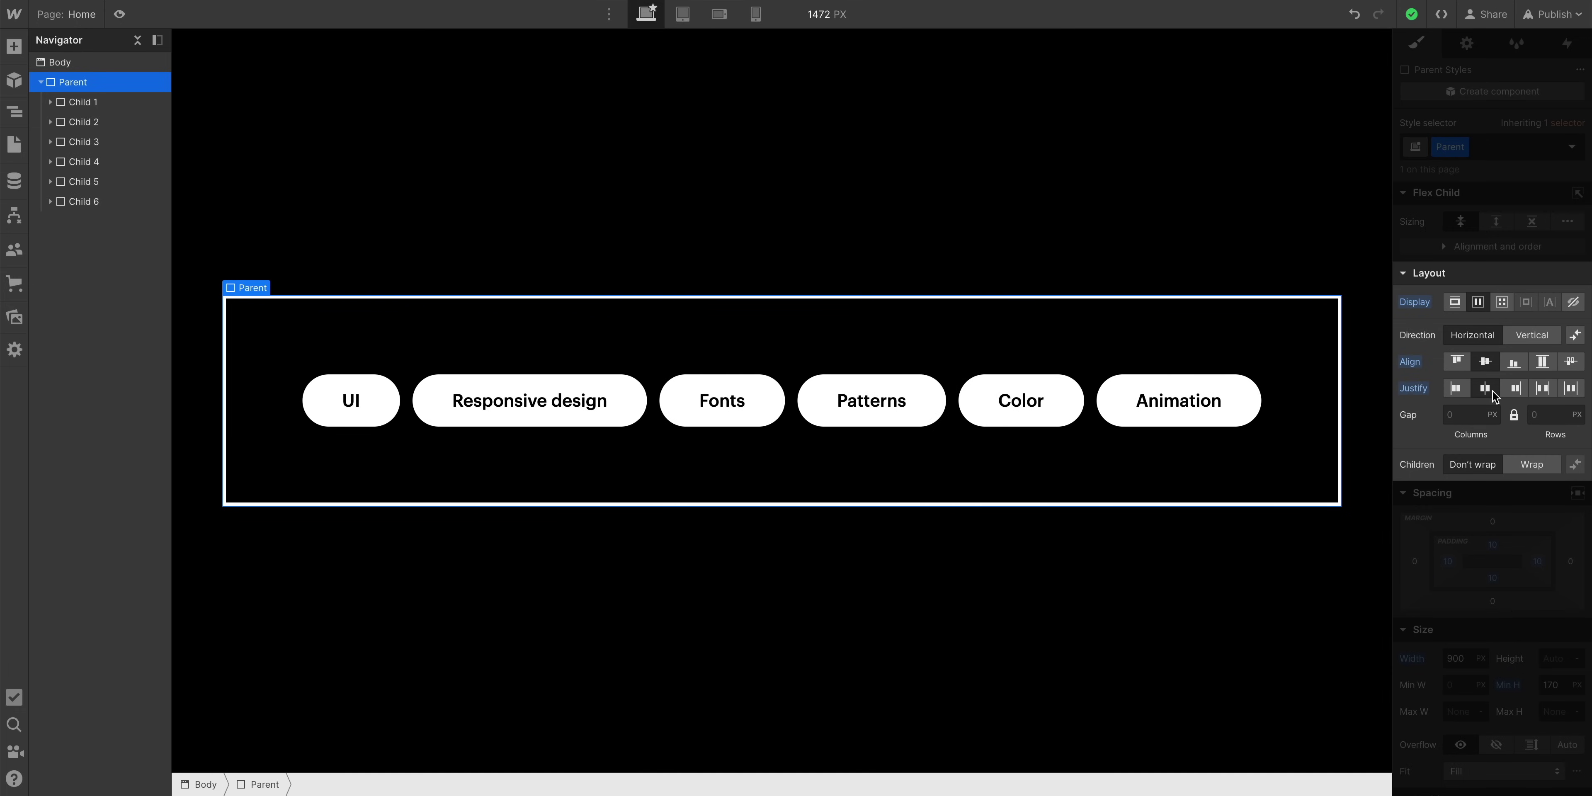
Let the Parent's pills wrap, set its width to 400 px, and select the Animation pill
click(1531, 465)
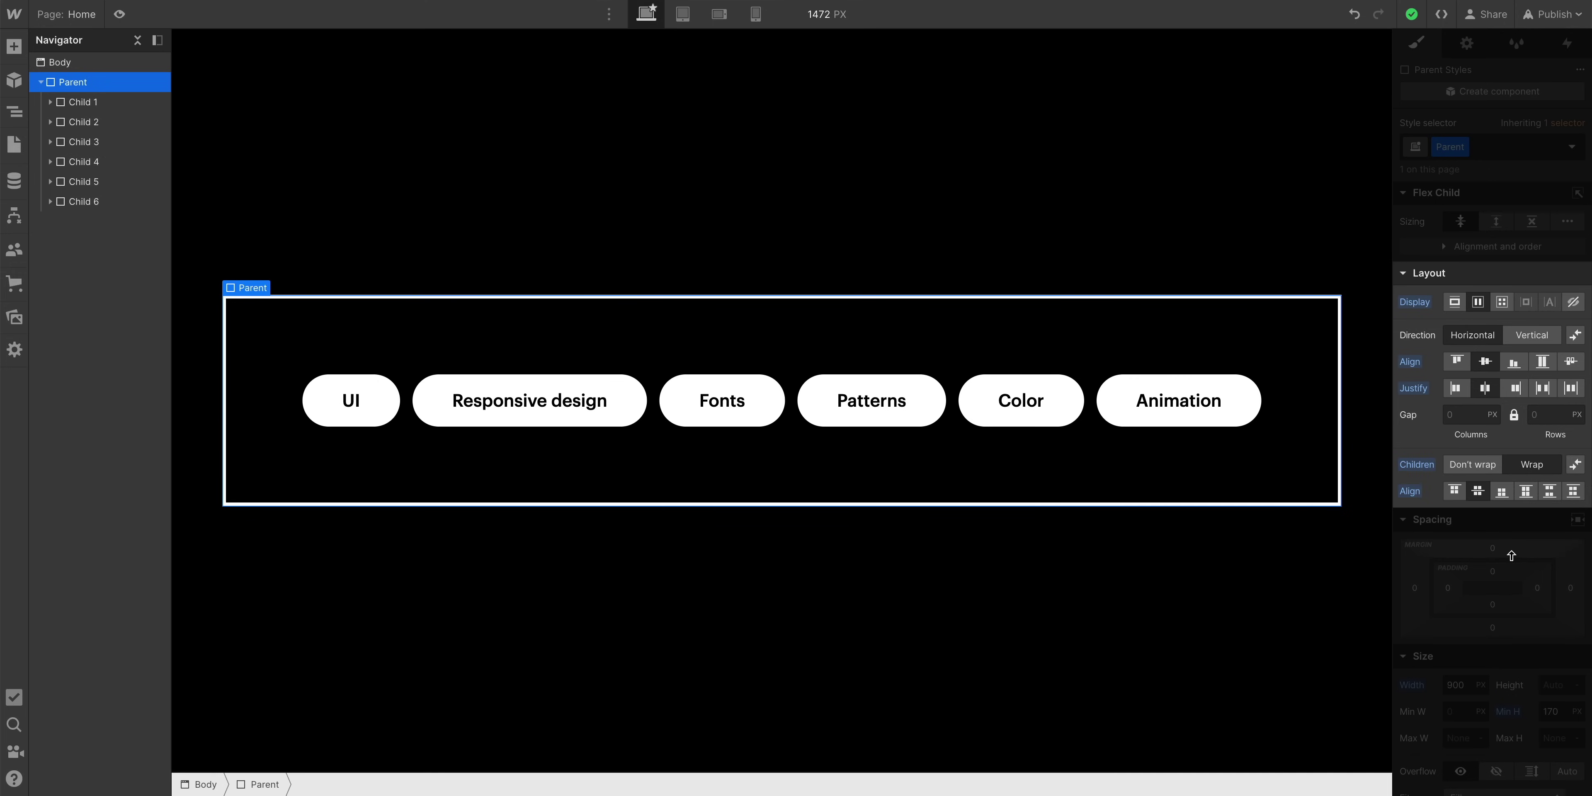
click(1469, 685)
text(400)
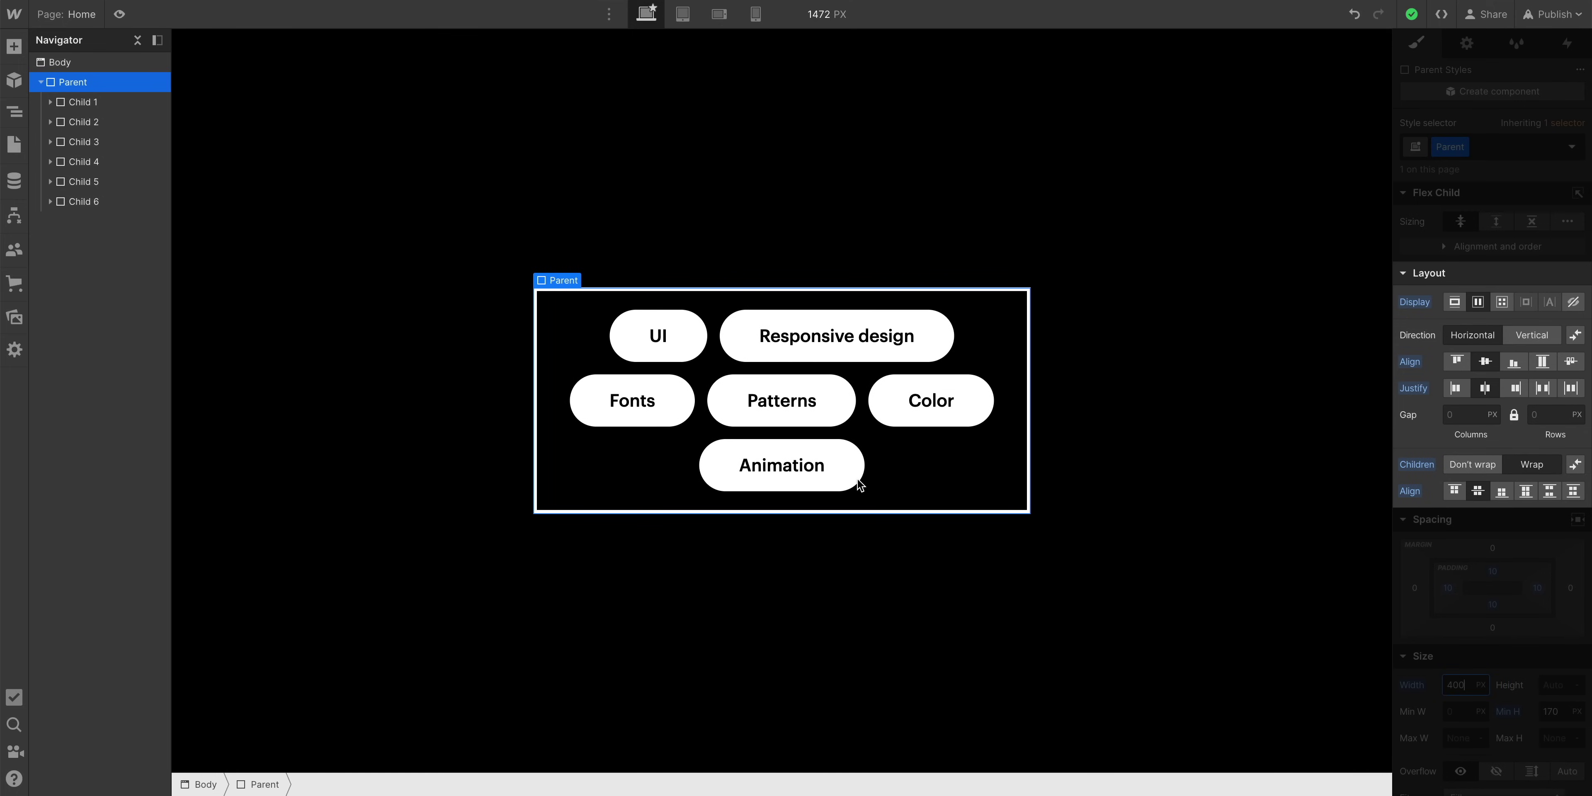
click(845, 476)
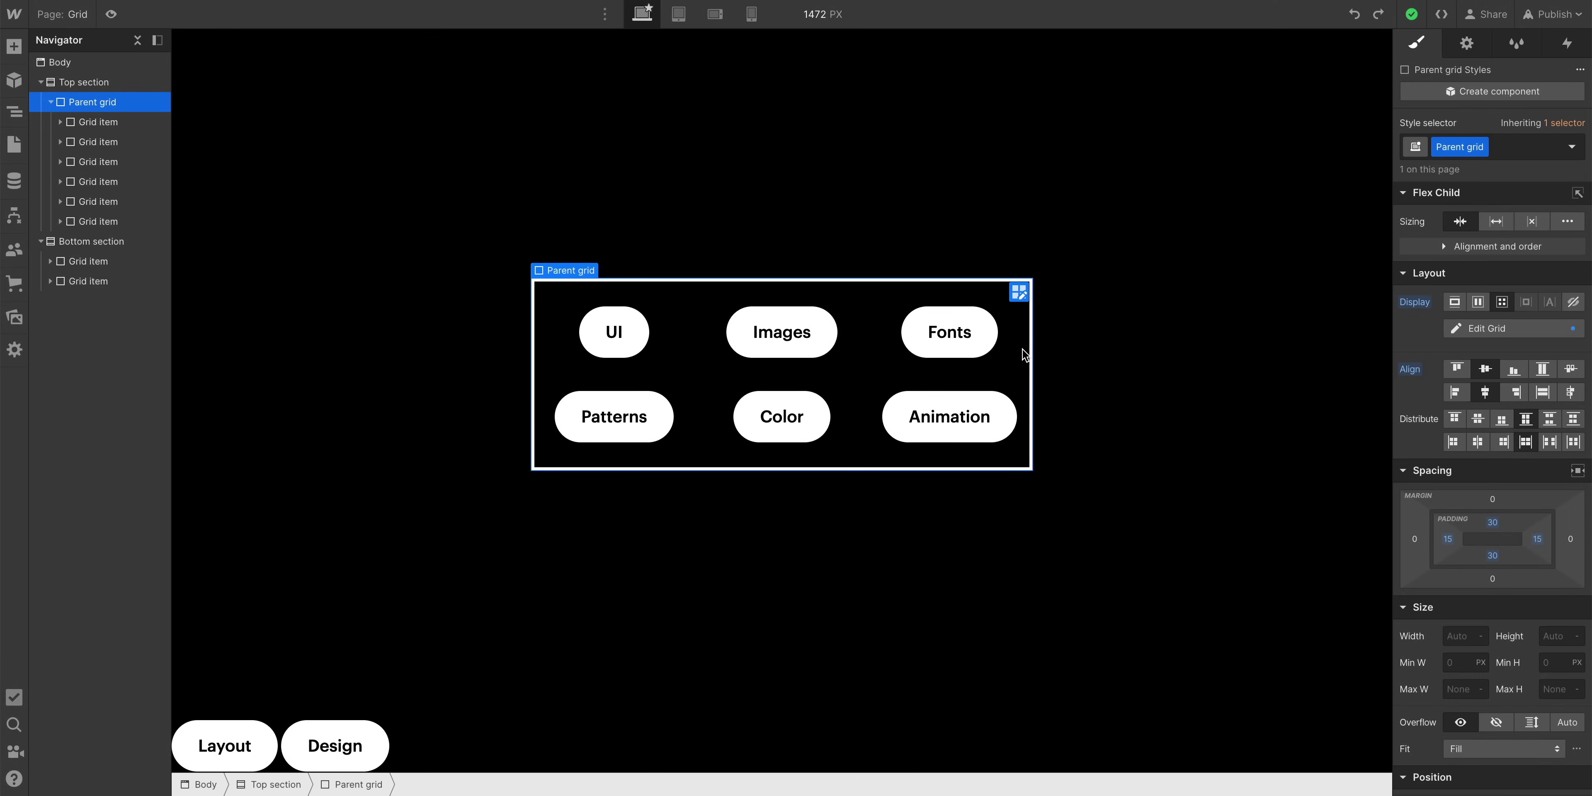
Add two columns to the Parent grid so it has five
click(1023, 294)
click(1026, 293)
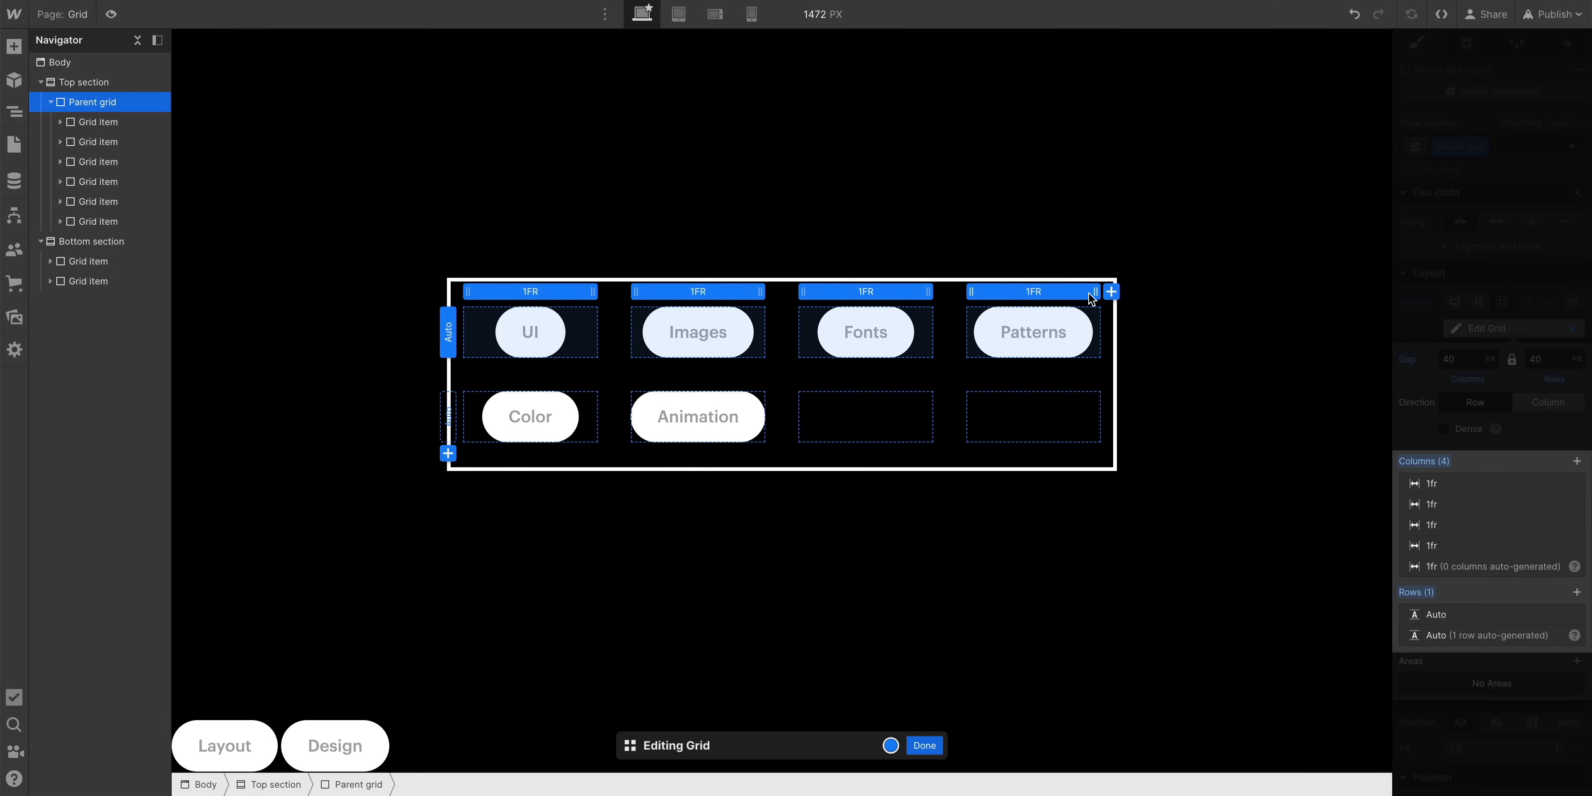
click(1110, 292)
key(Escape)
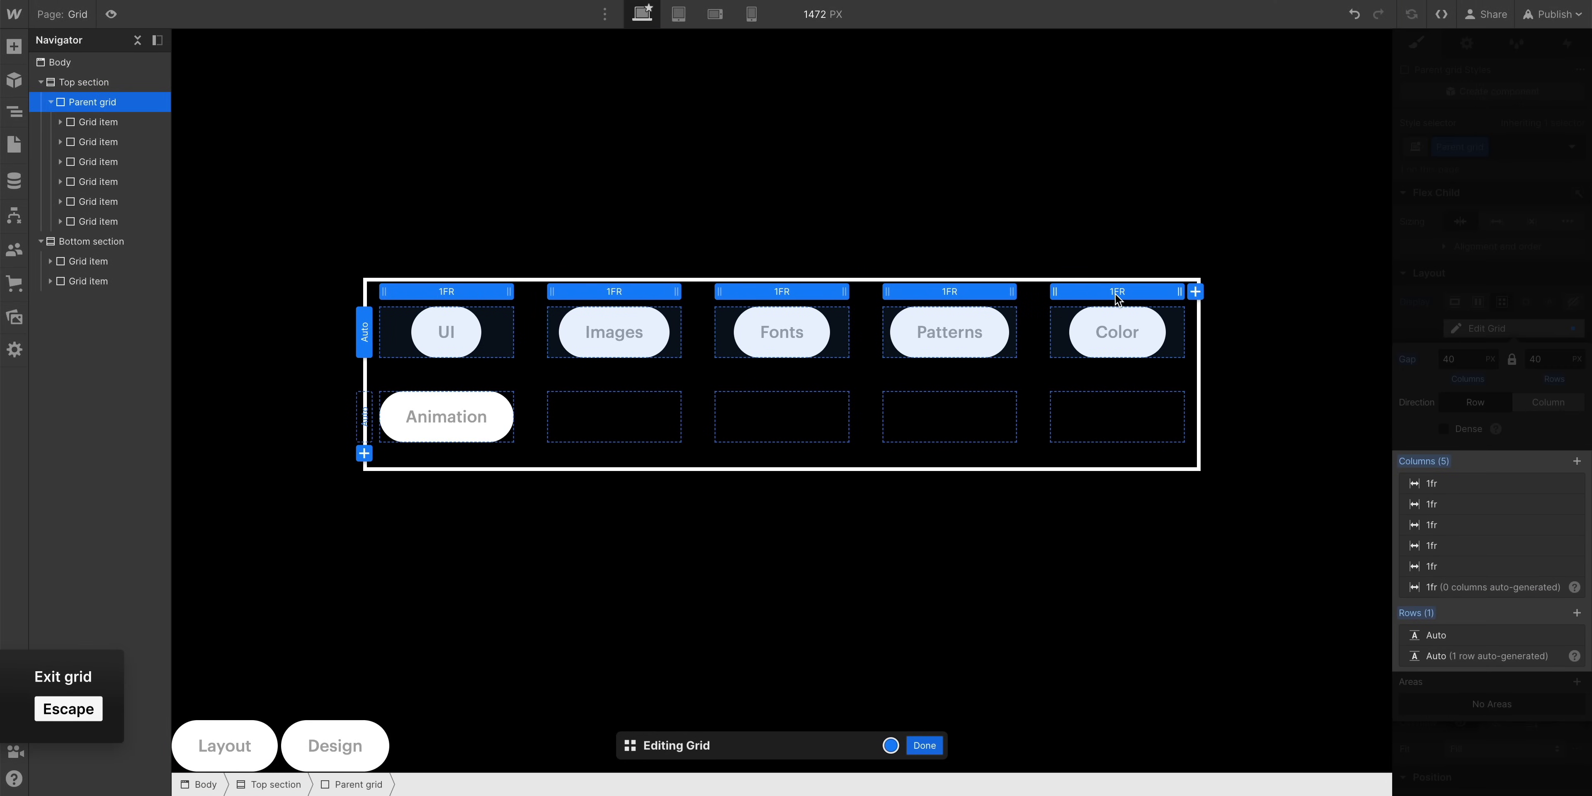
Move the Design and Layout items into the Parent grid and select it
drag(372, 750, 572, 459)
drag(259, 745, 677, 457)
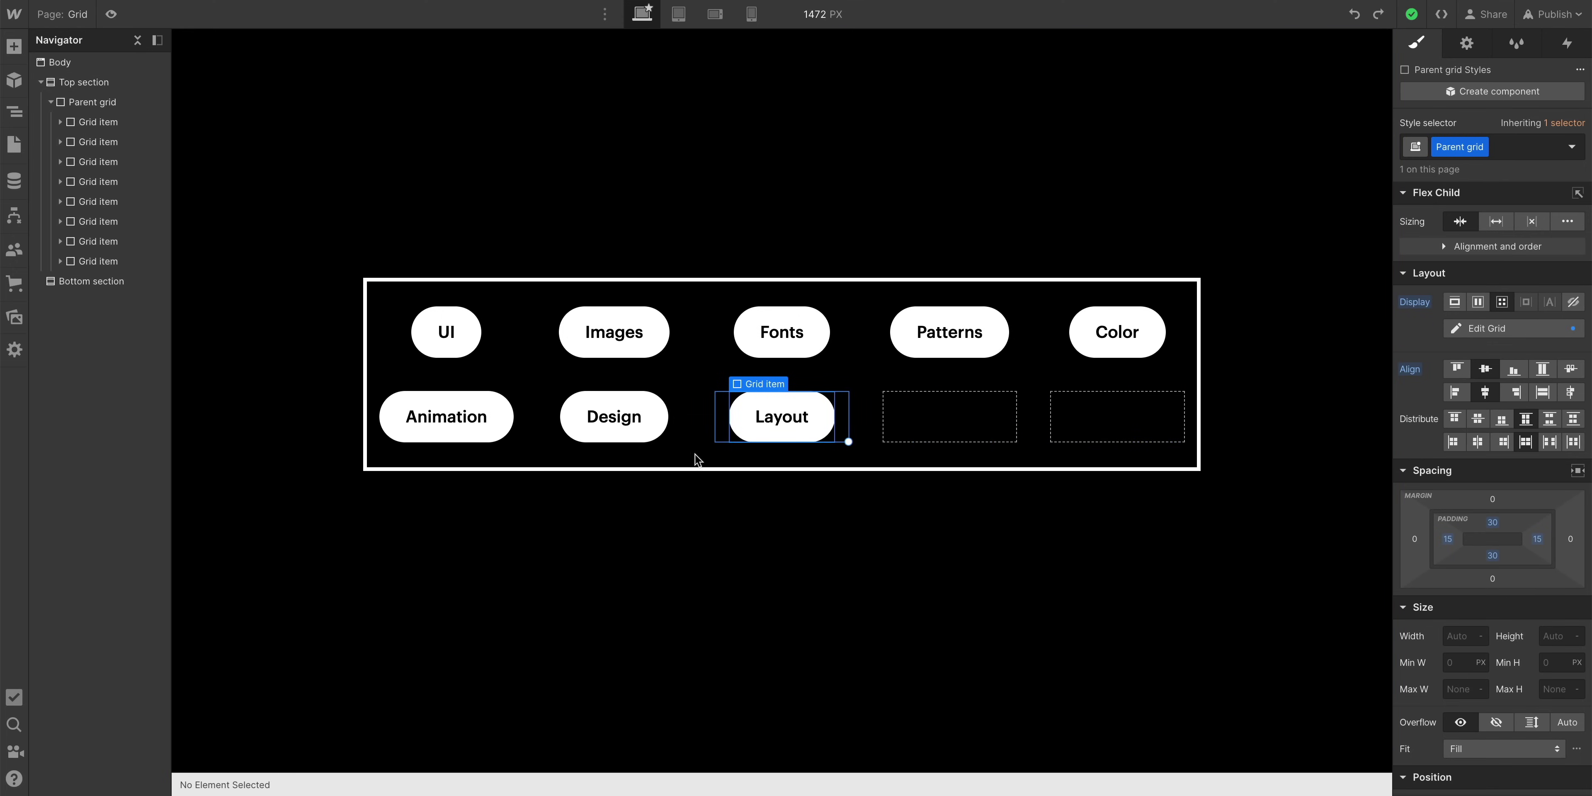
click(948, 424)
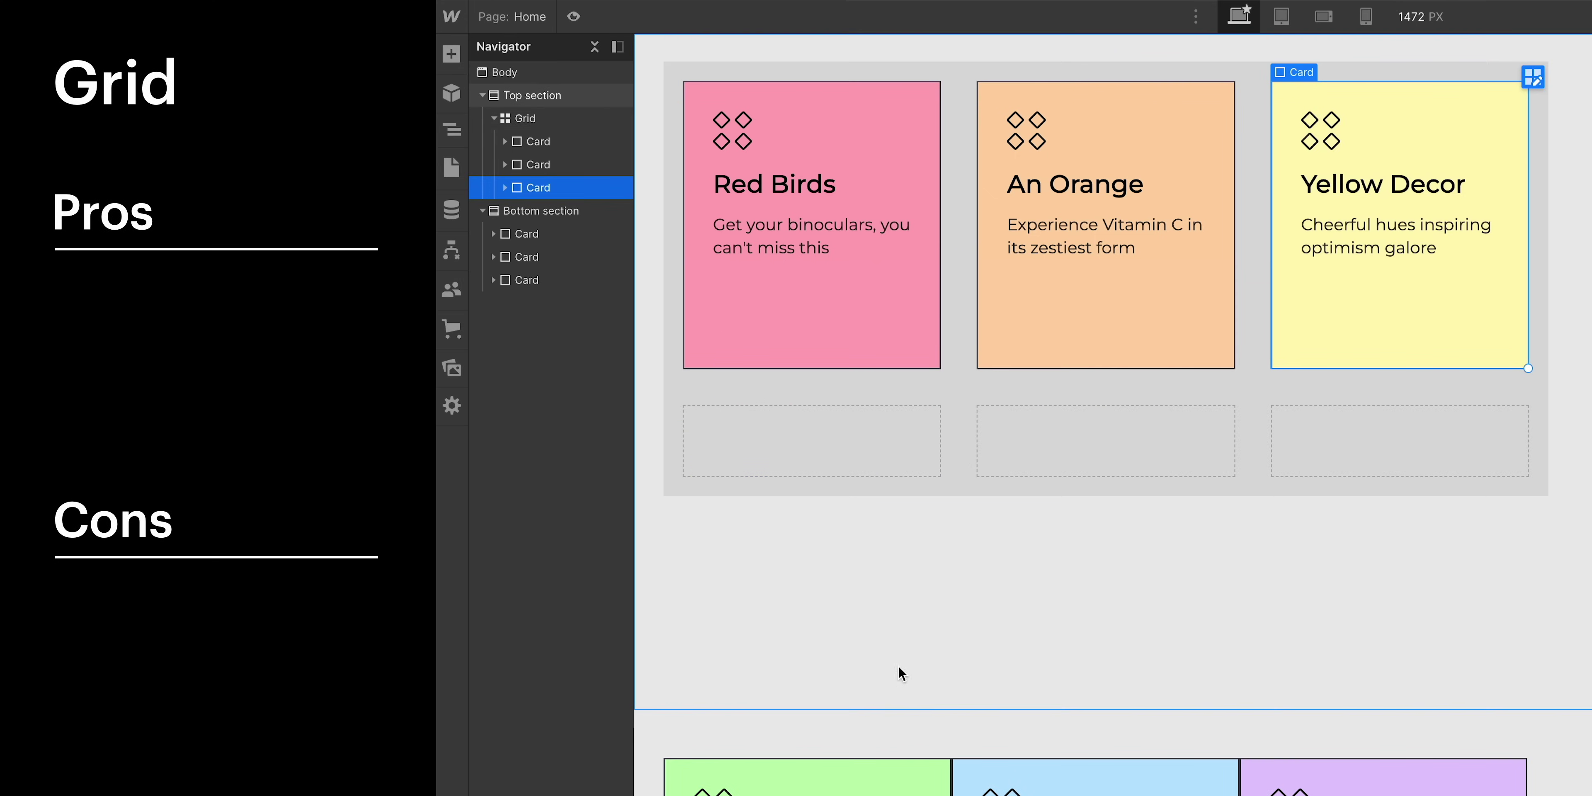
Move the green, blue and purple cards into the grid and widen the heading onto one line
drag(844, 777, 970, 456)
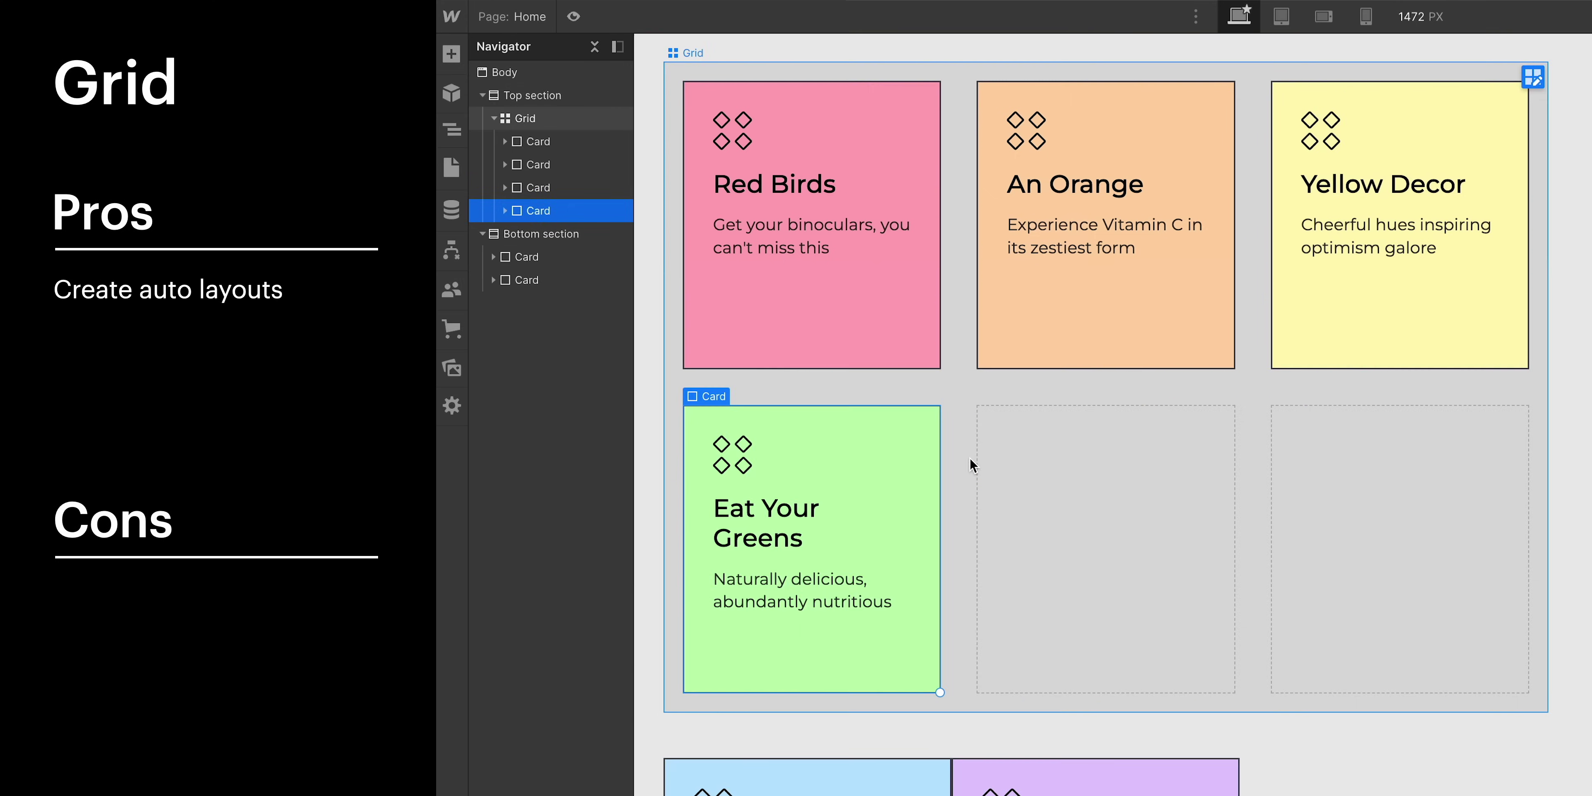
drag(866, 775, 962, 657)
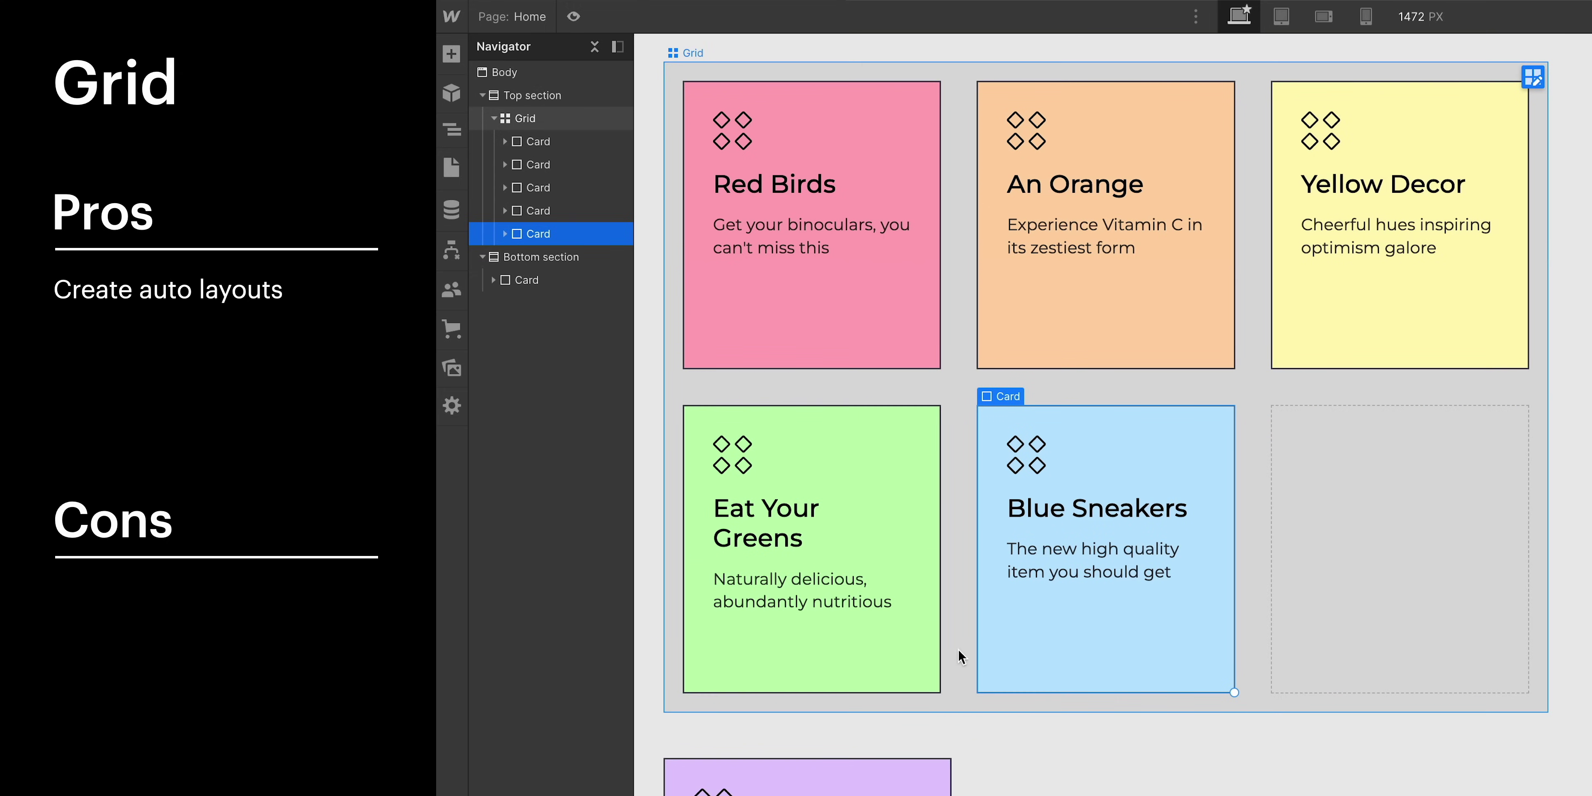
drag(871, 781, 966, 670)
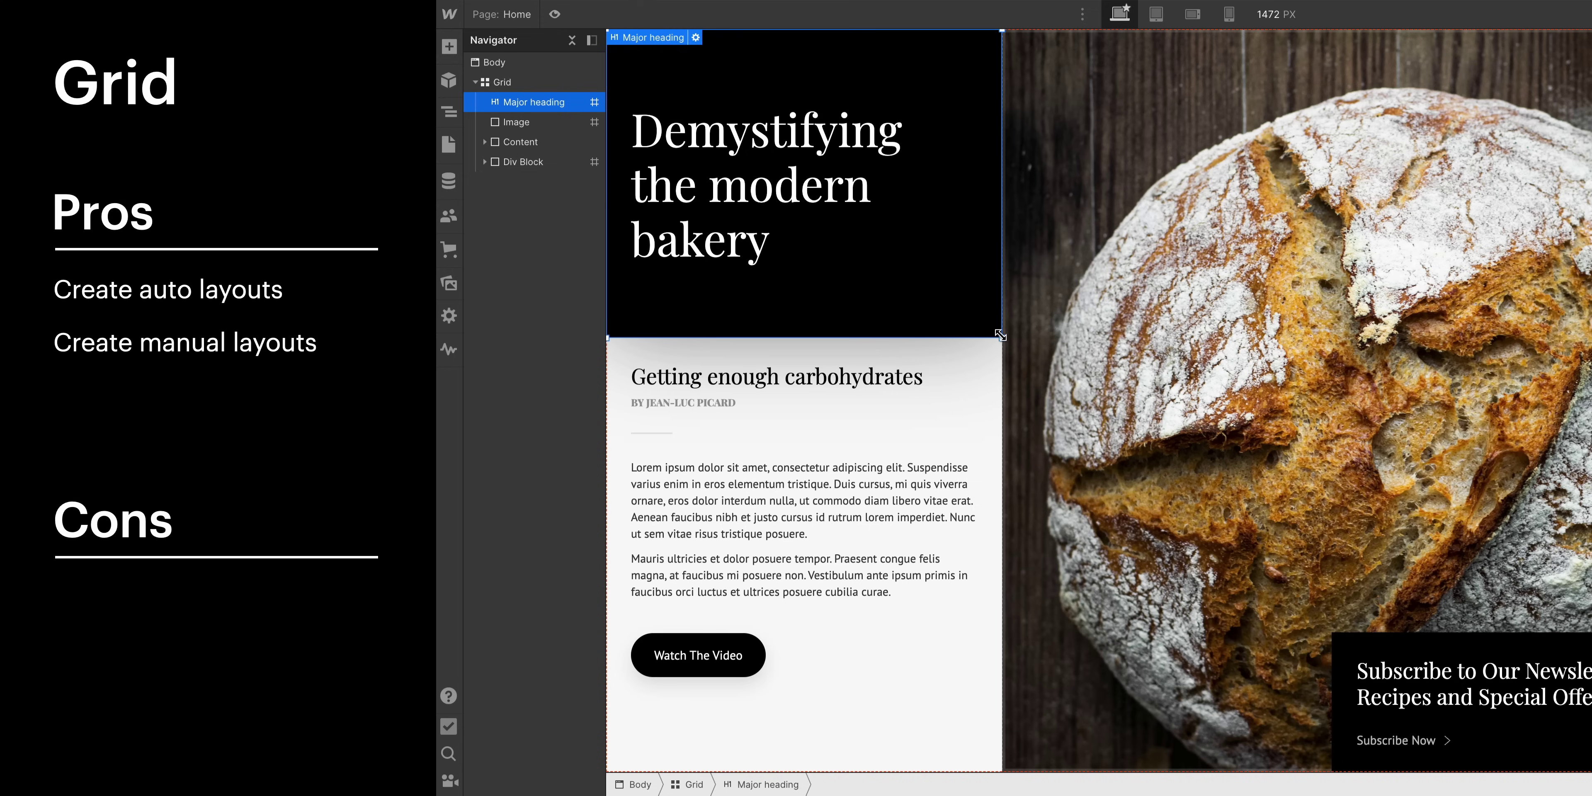
drag(1001, 324, 1230, 323)
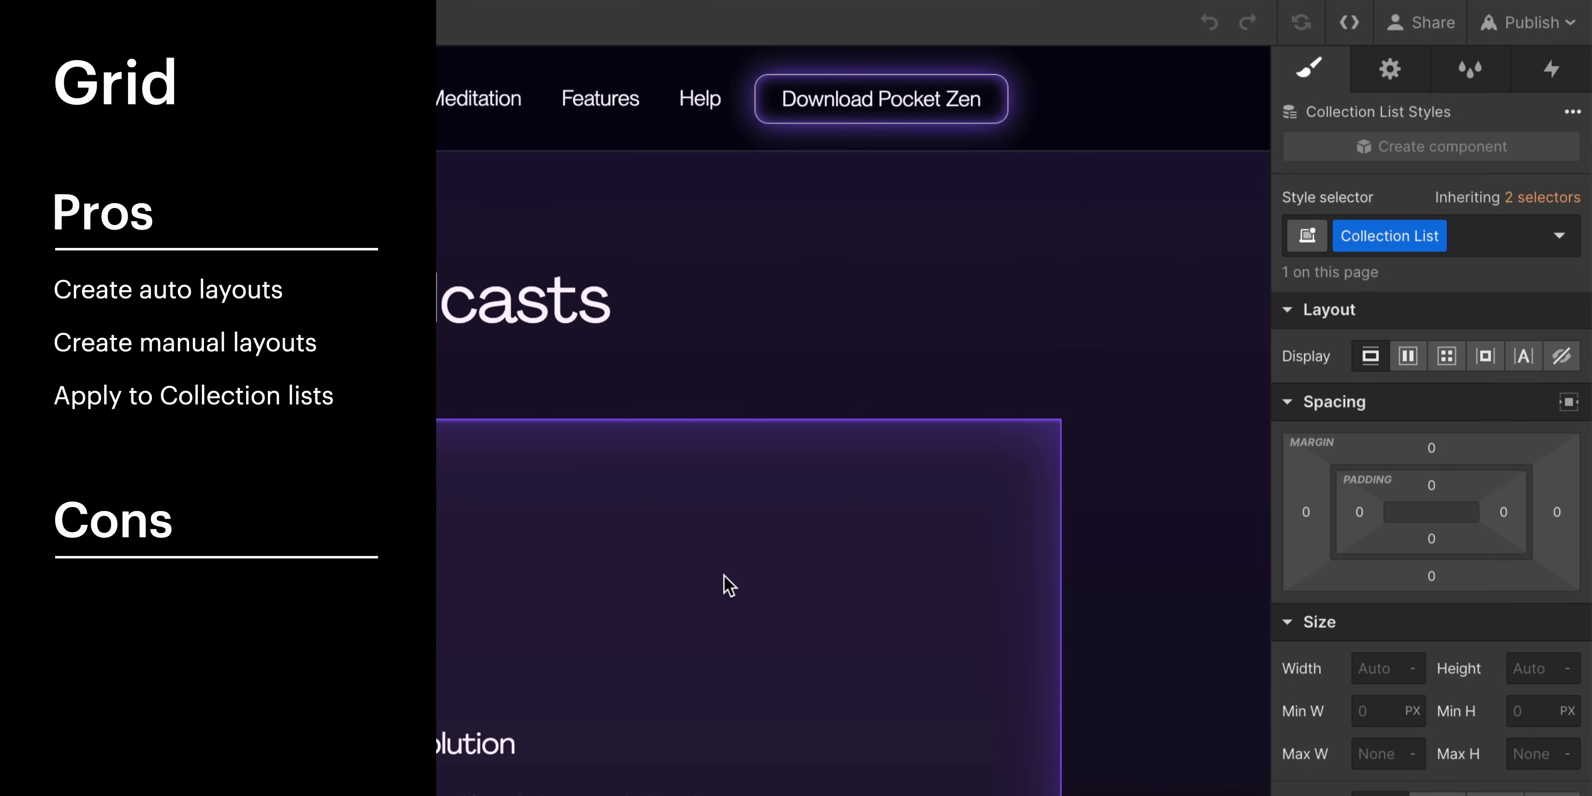
Set the collection list's display to Grid
click(1447, 356)
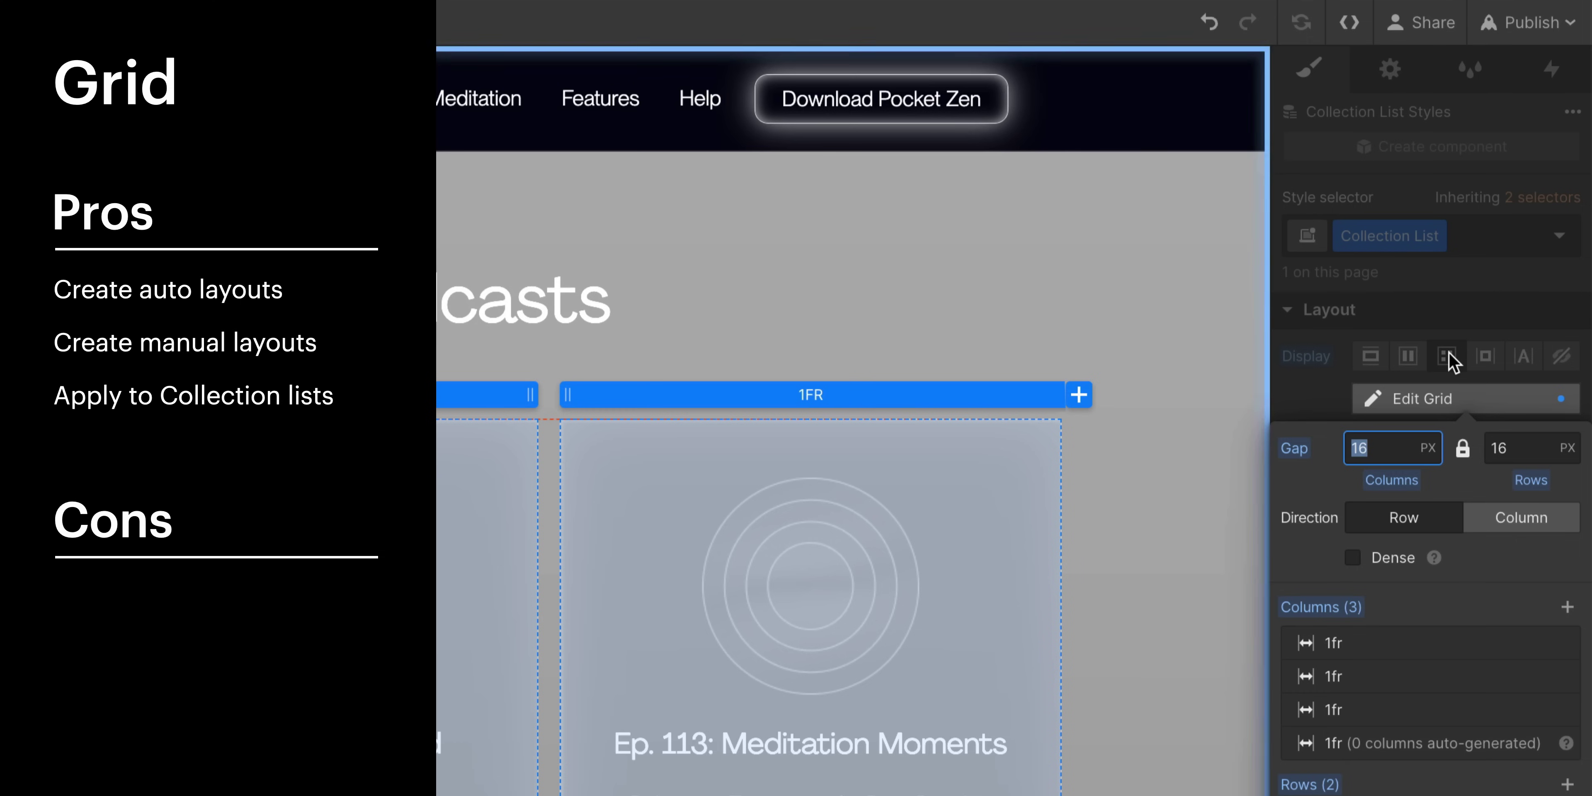
click(1544, 331)
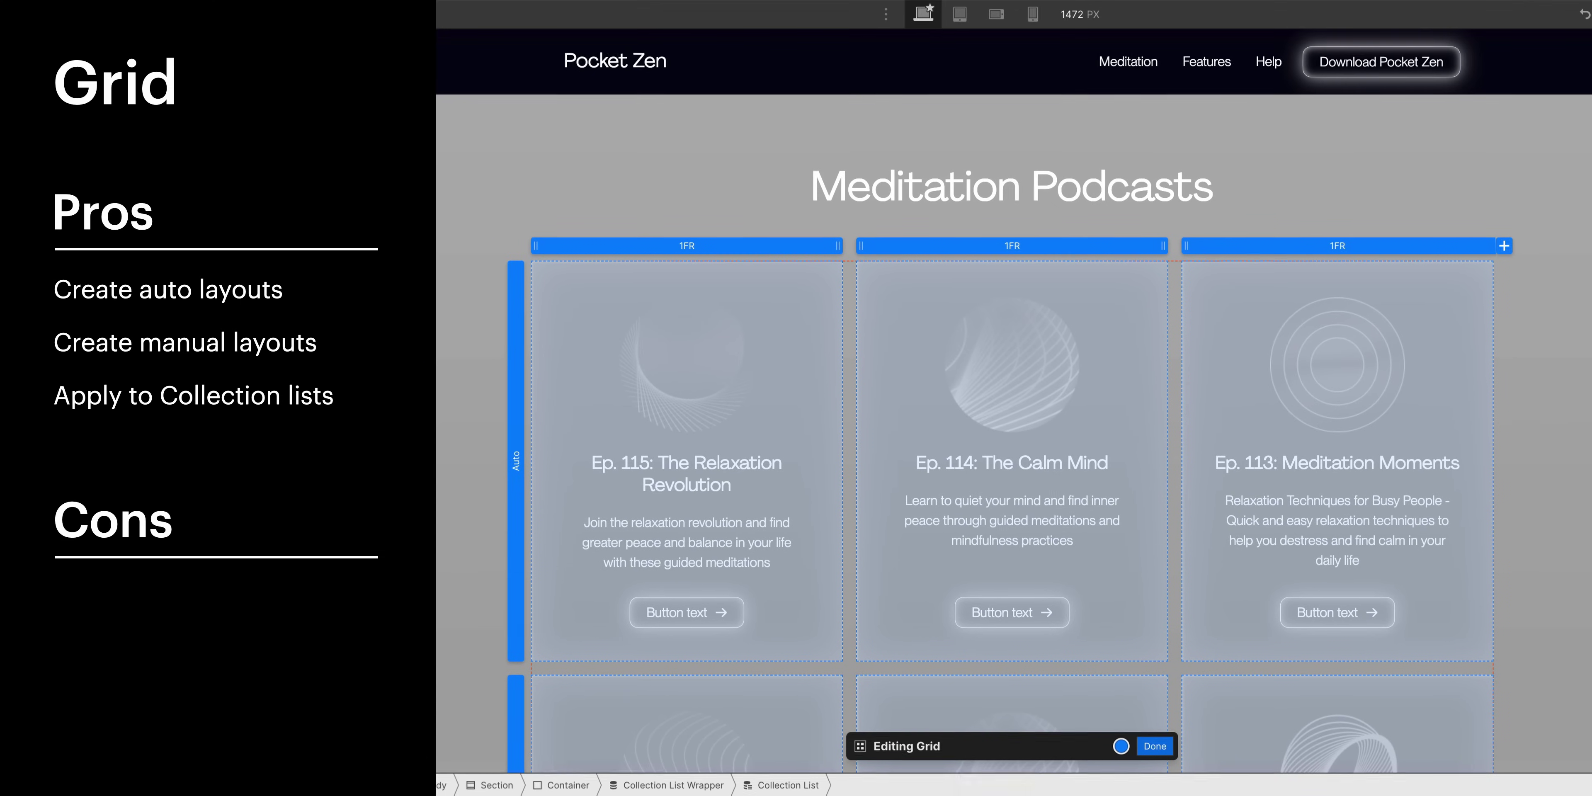
key(Escape)
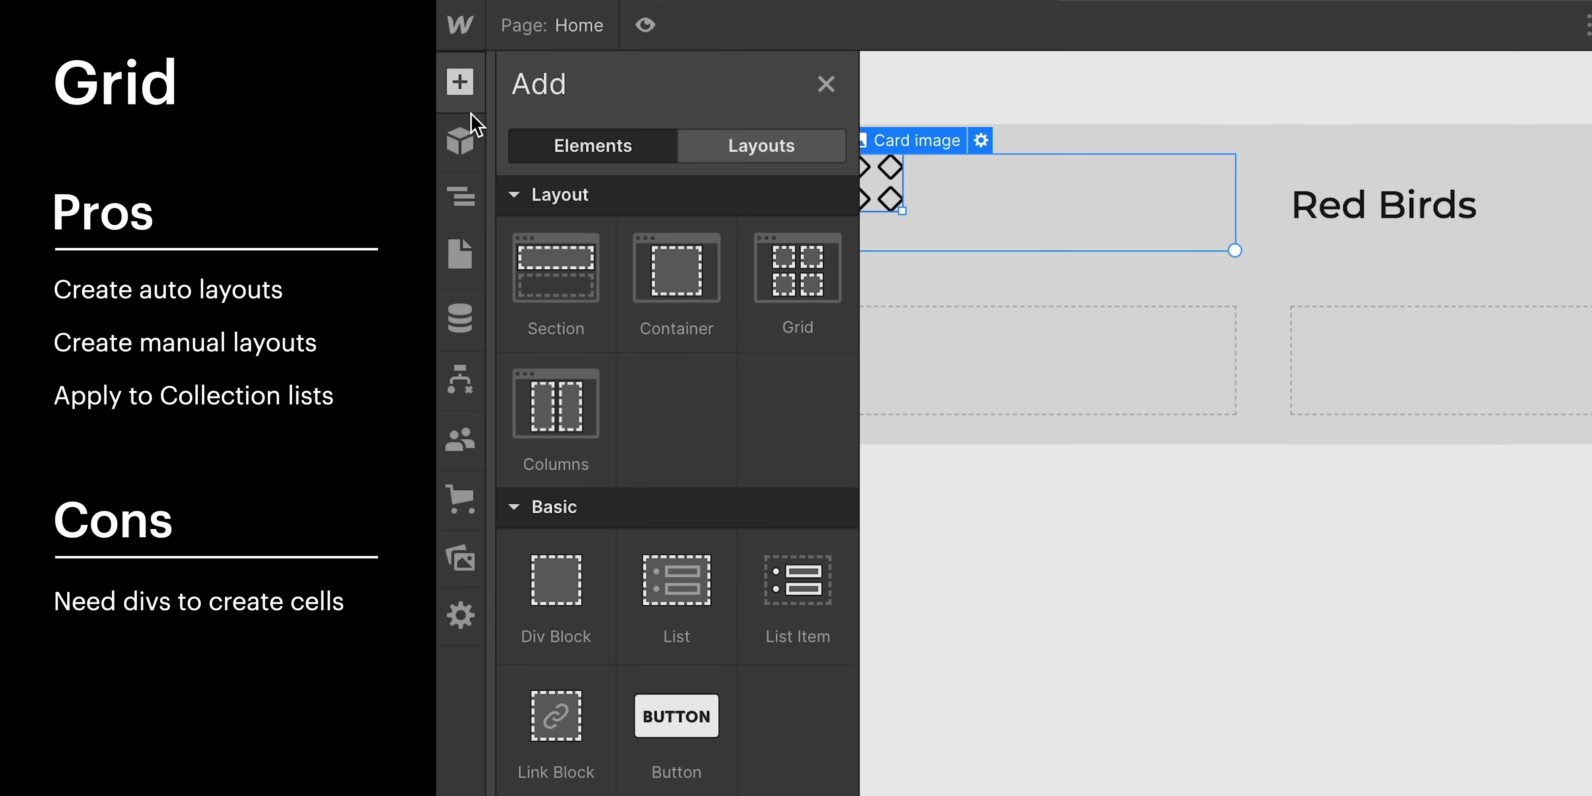
Add a Div Block to the grid and nest the card image, Red Birds heading and subheading inside
drag(551, 569, 963, 217)
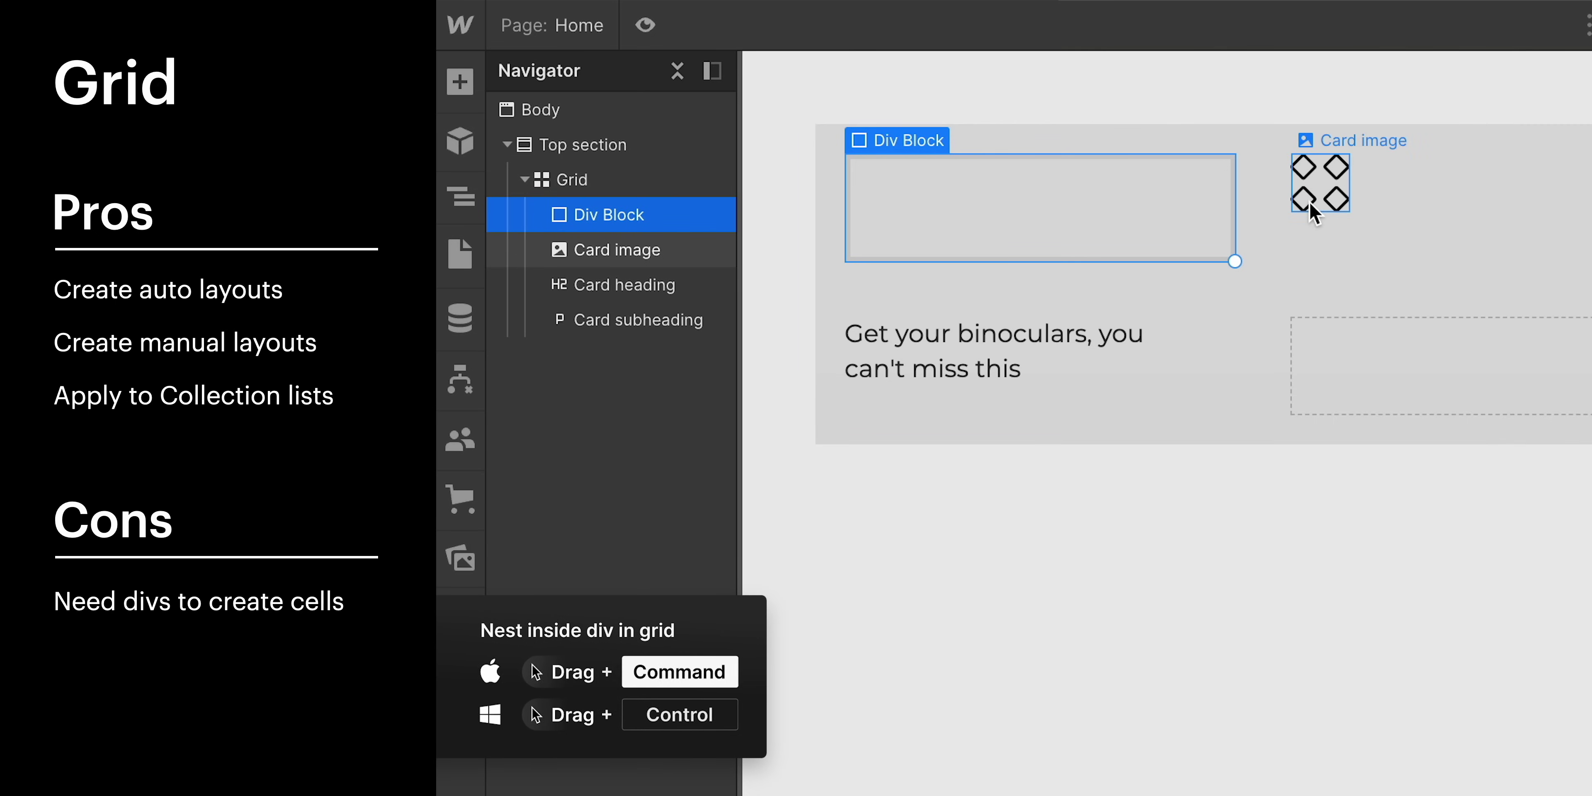
drag(1307, 195, 1091, 232)
drag(1320, 210, 1048, 231)
drag(1336, 206, 1114, 298)
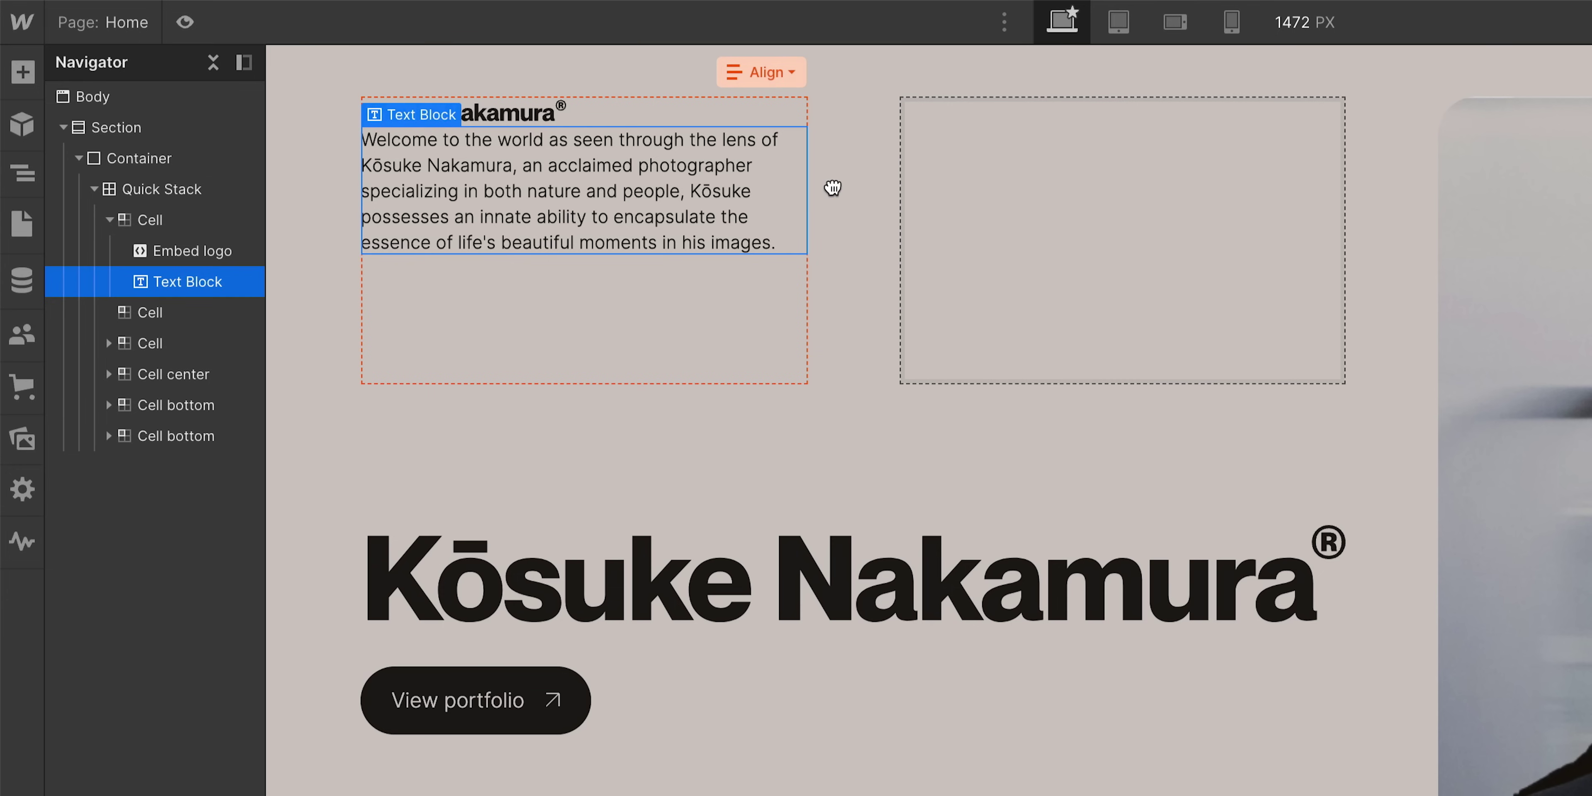
Move the text block into the empty right cell and stretch the Inspiring Environments cell across two columns
drag(832, 187, 975, 187)
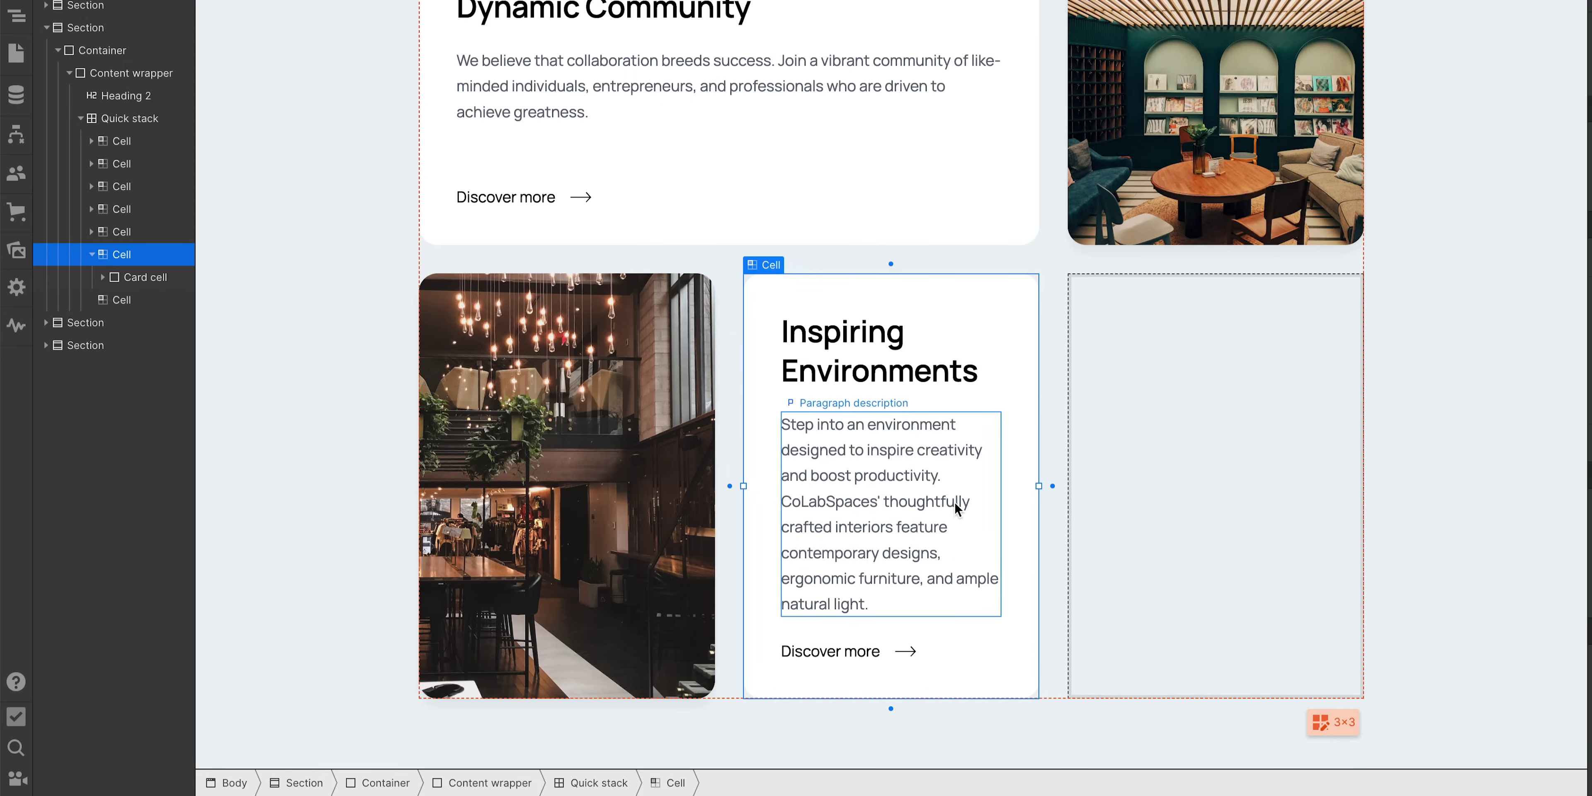
drag(1039, 486, 1072, 490)
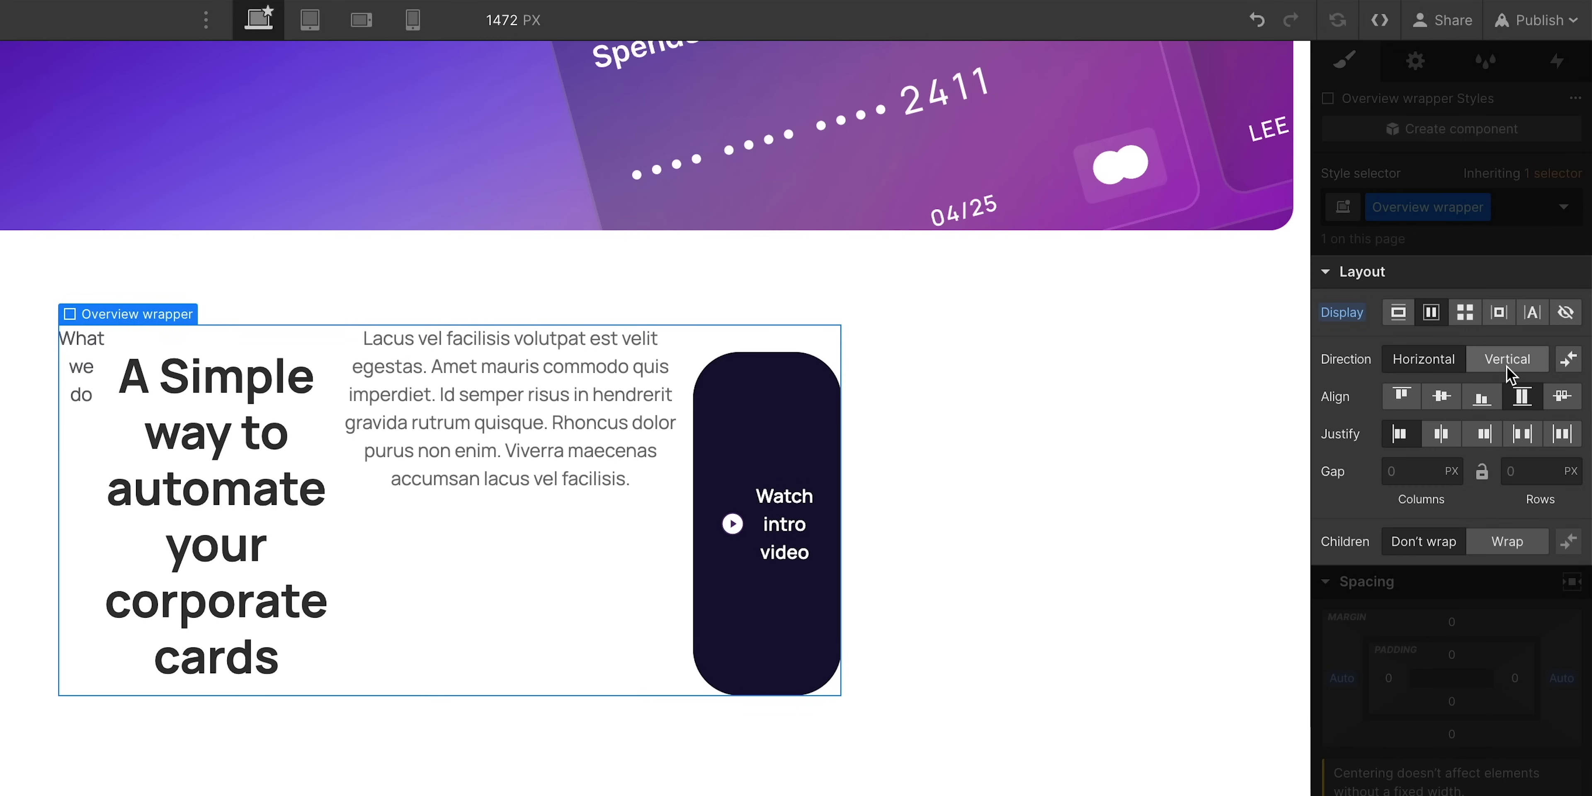
Stack and centre the Overview content, span the hero image over both rows, and lower the event card
click(1506, 364)
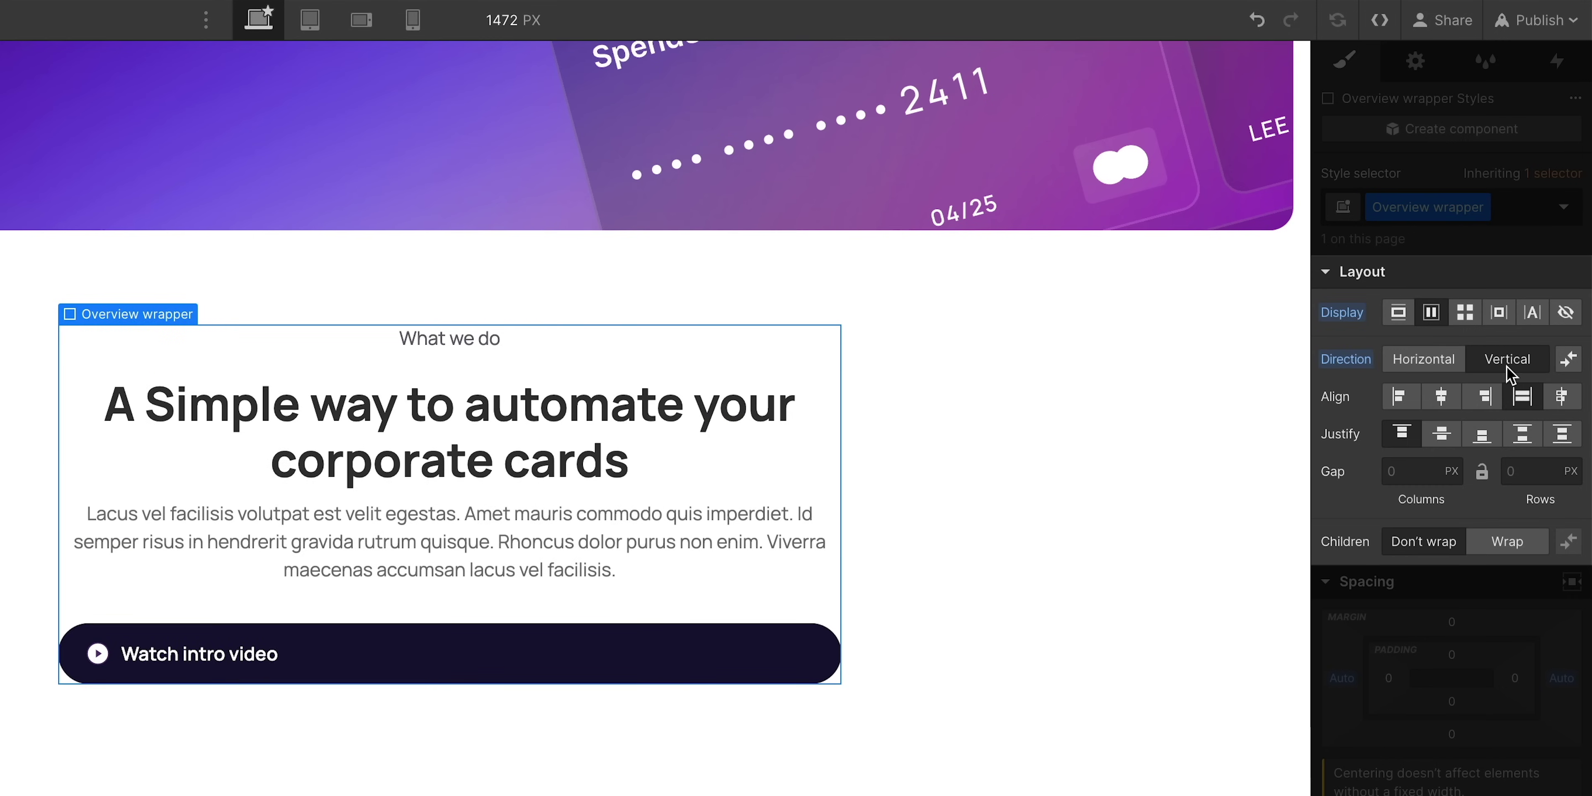
click(1447, 402)
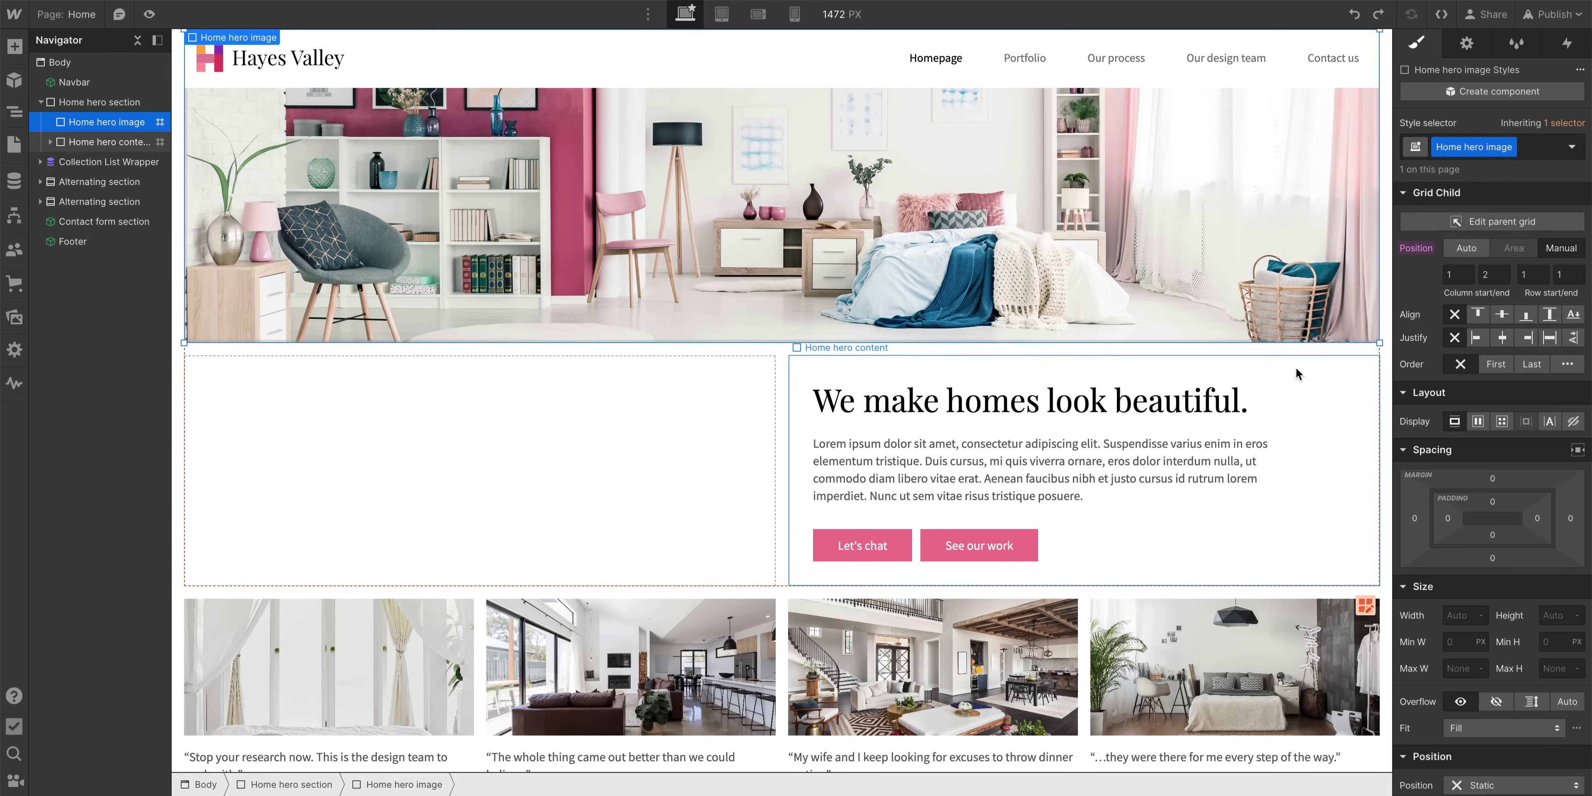
drag(1383, 342, 1191, 515)
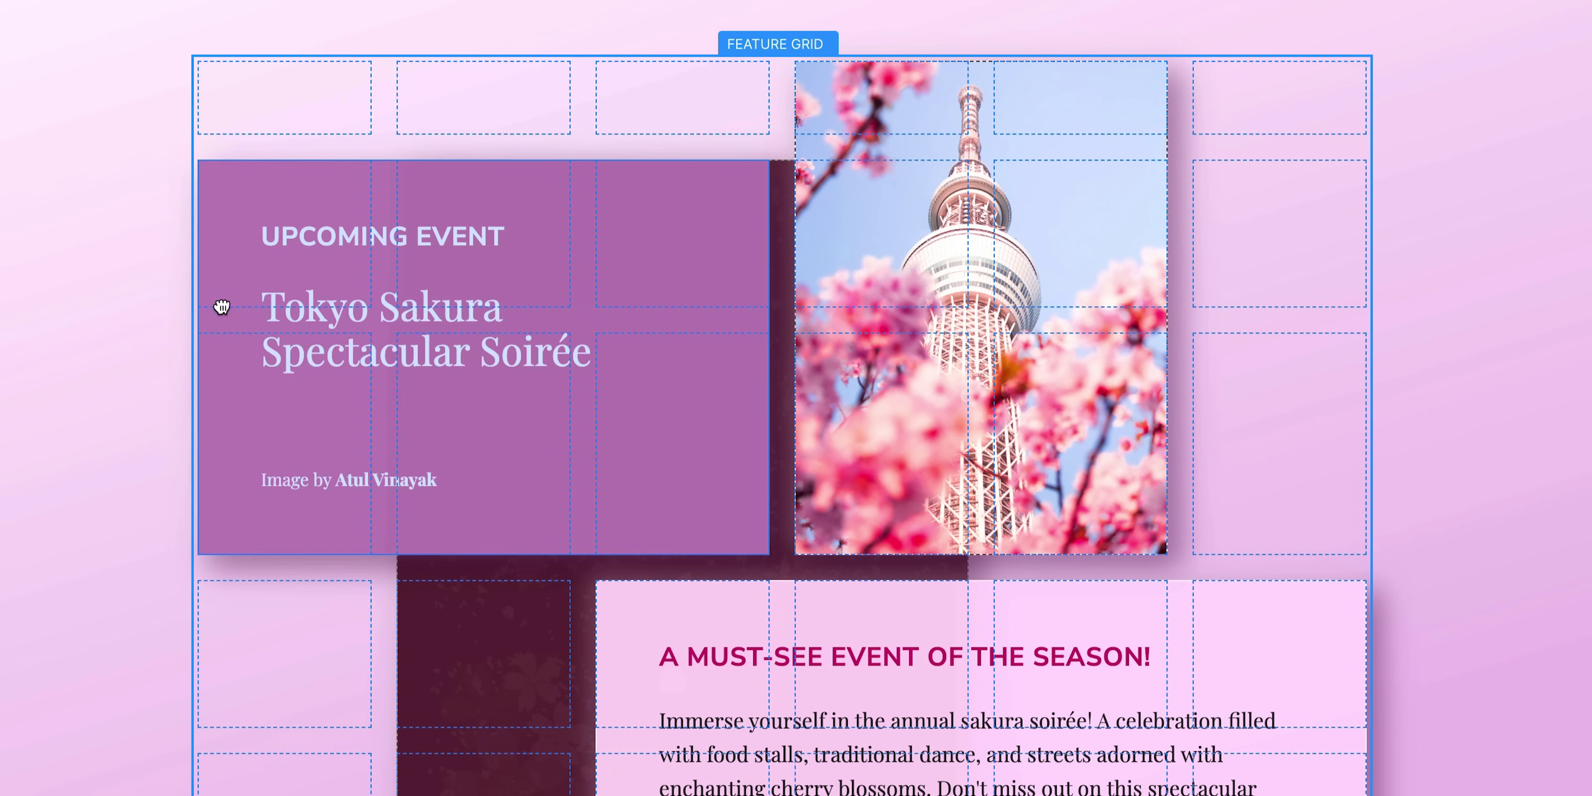
drag(221, 309, 222, 365)
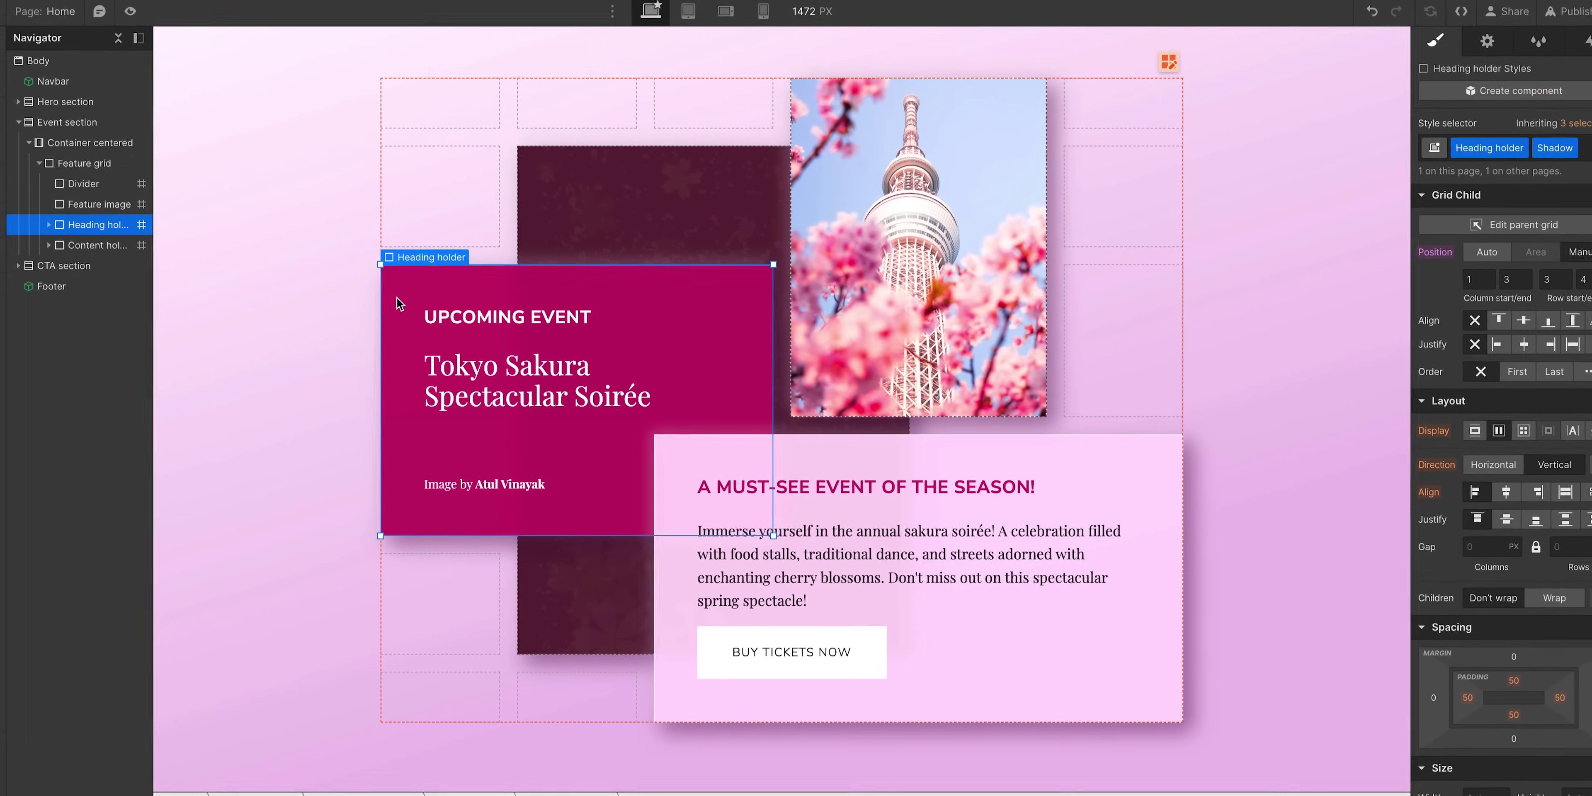
Widen the event section's Quick Stack column gap and narrow the stats cells' gap to 15px
click(268, 302)
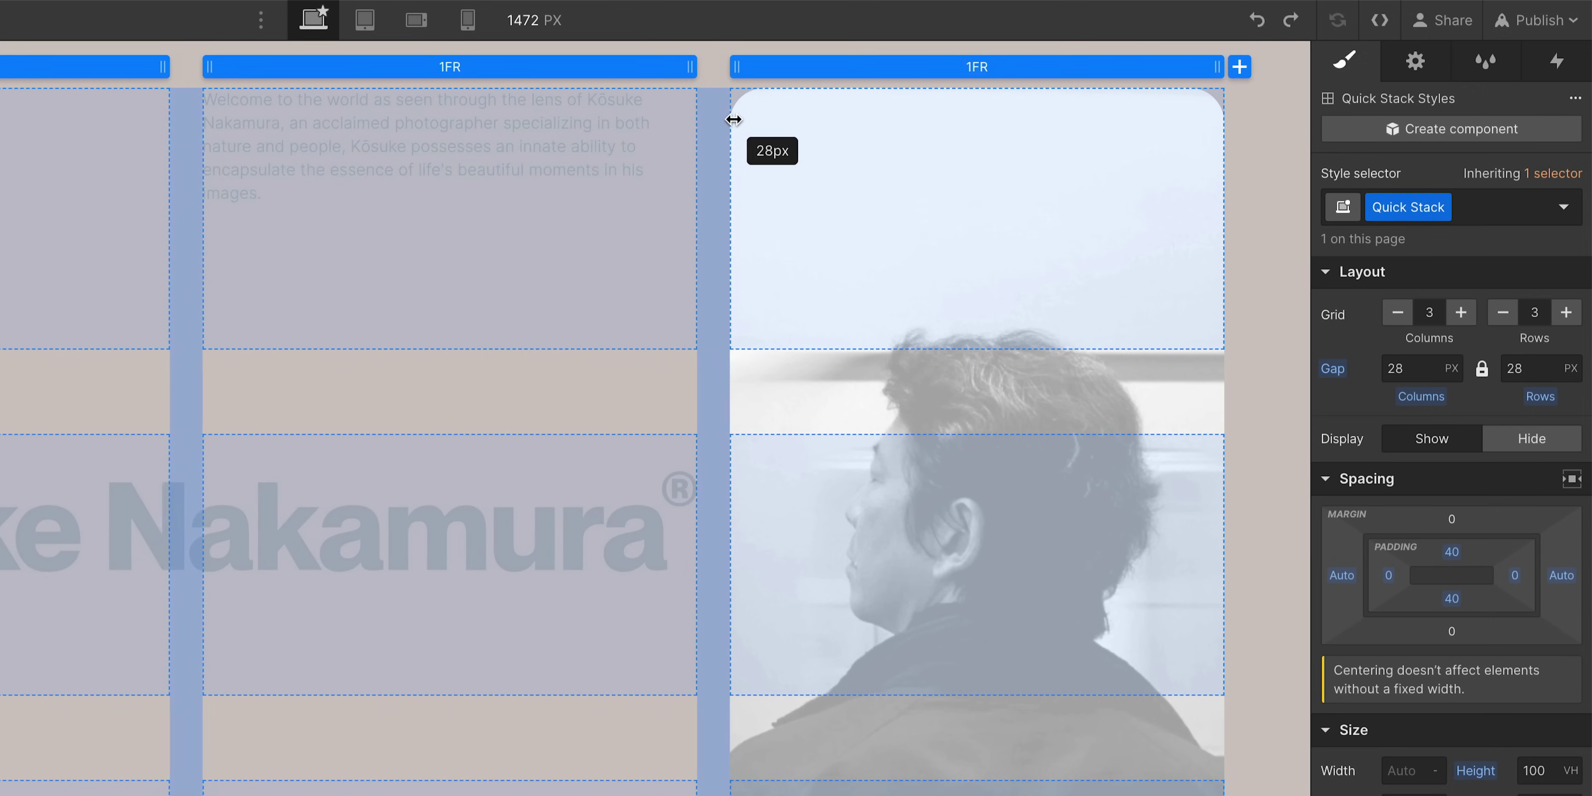
drag(736, 121, 775, 118)
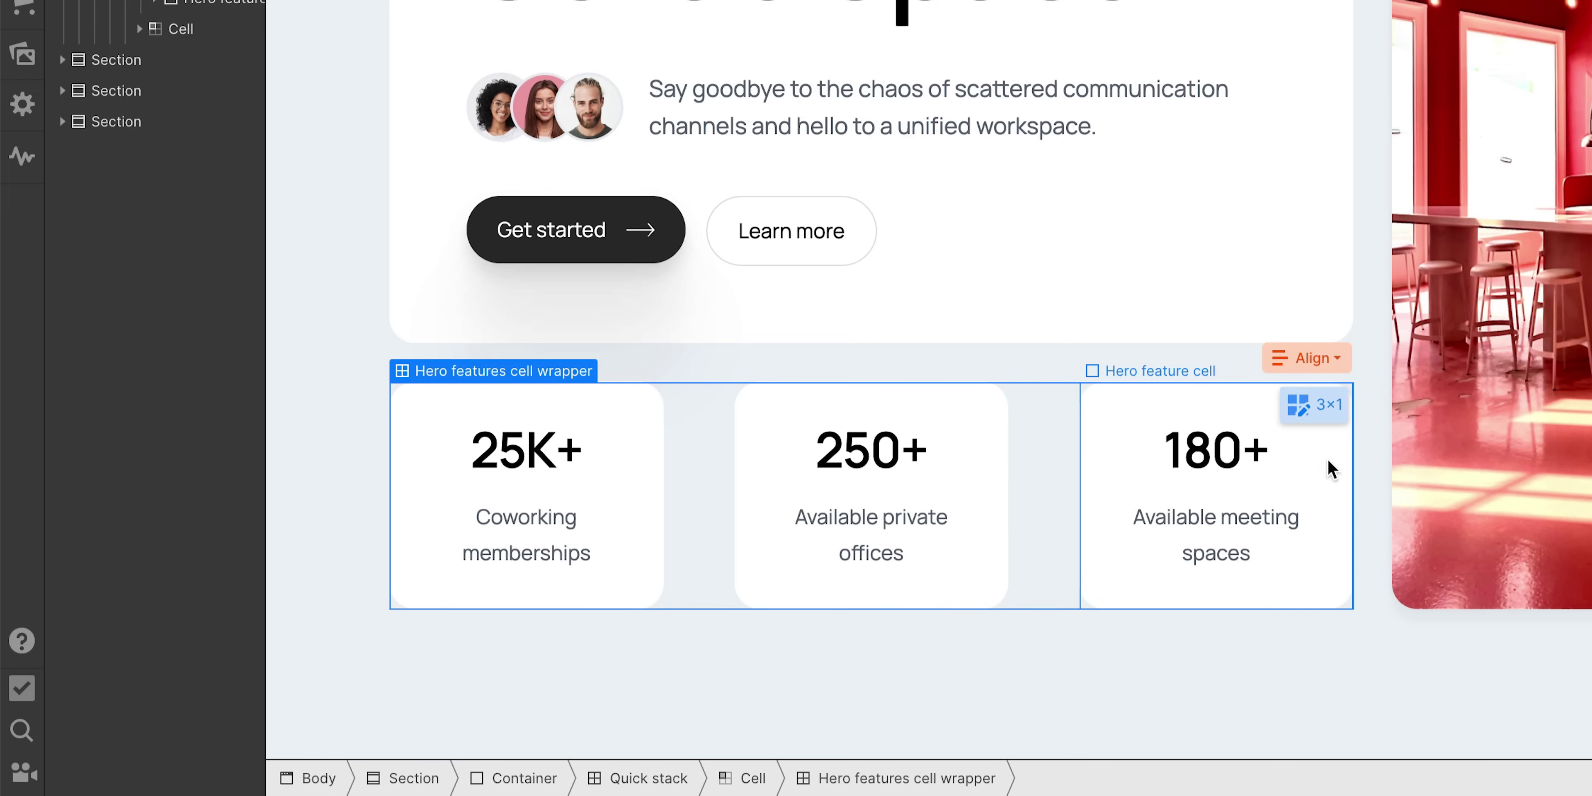
click(1322, 405)
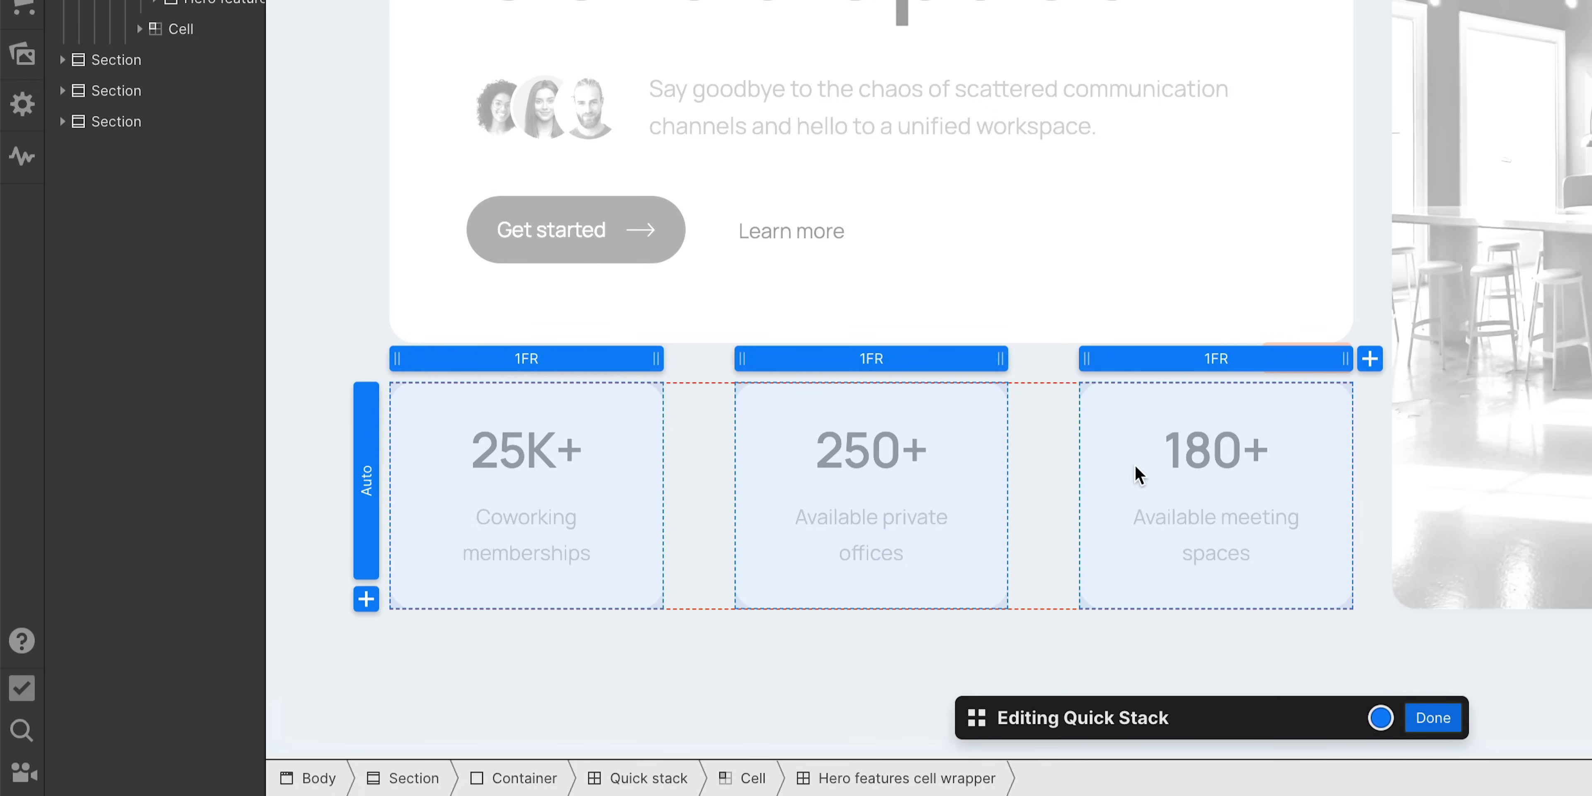
drag(1052, 479, 1000, 481)
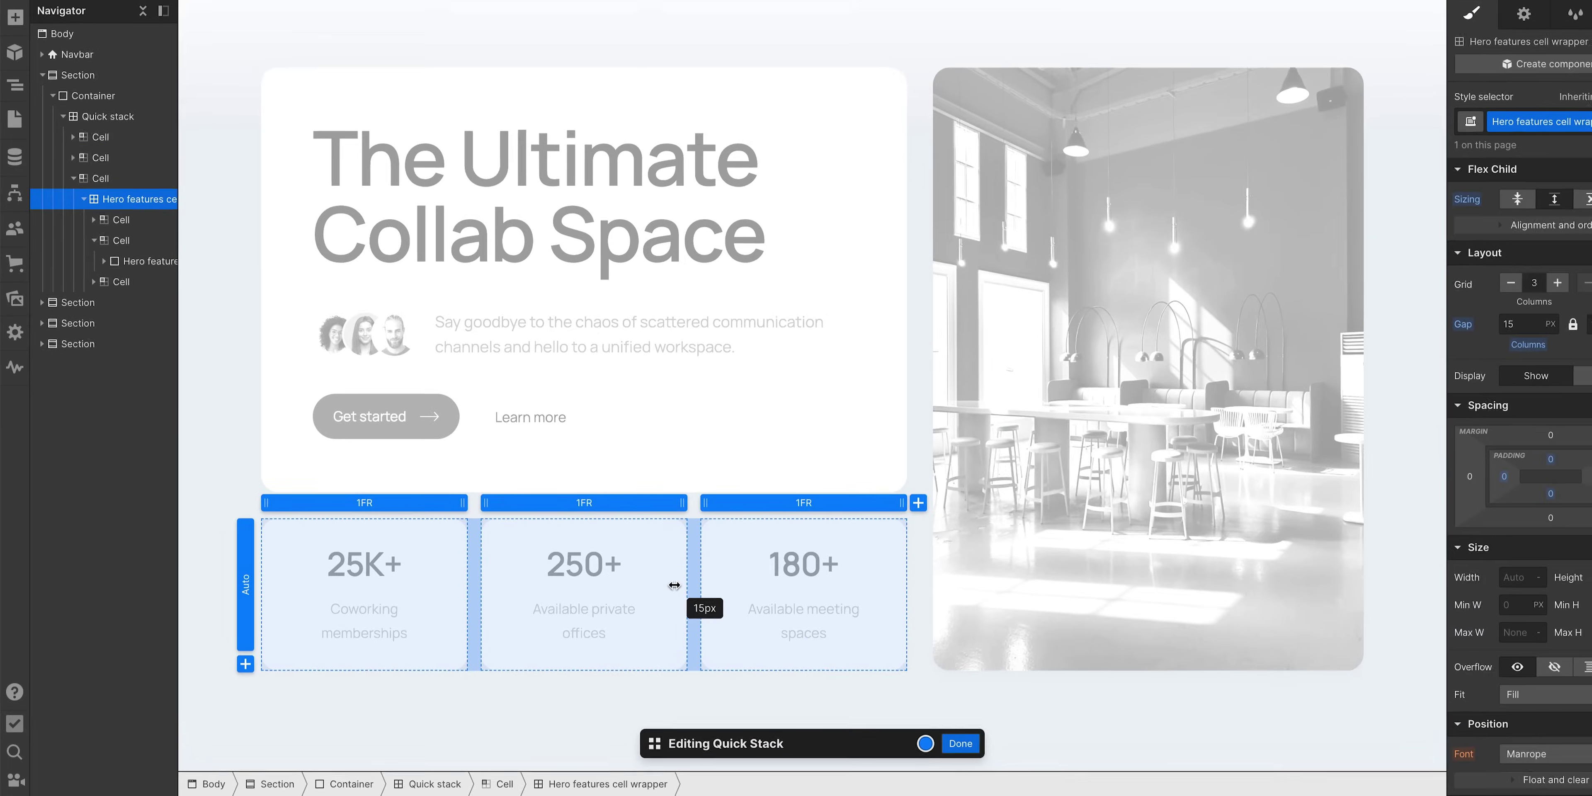